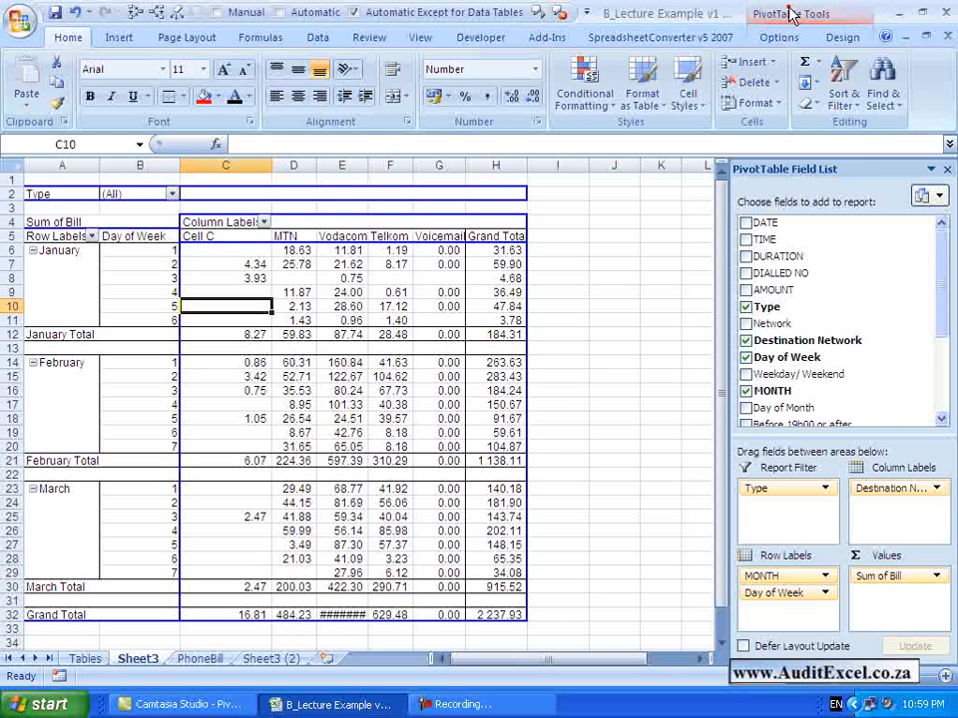
Review the PivotTable Options settings for layout and format, totals and filters, display, printing and data, leaving them unchanged
left_click(791, 14)
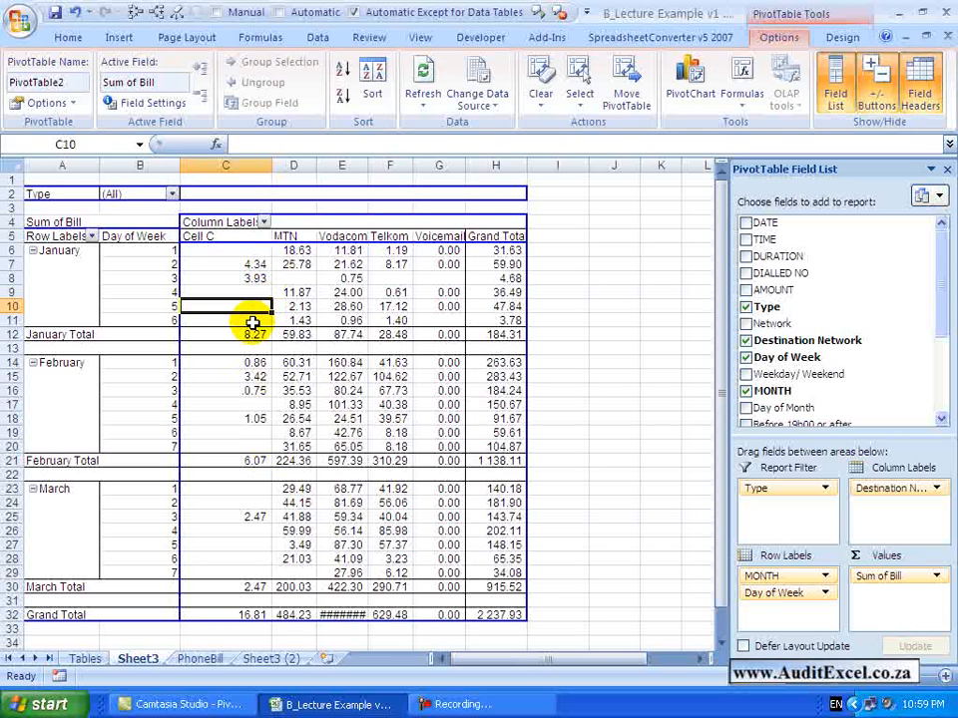
left_click(72, 106)
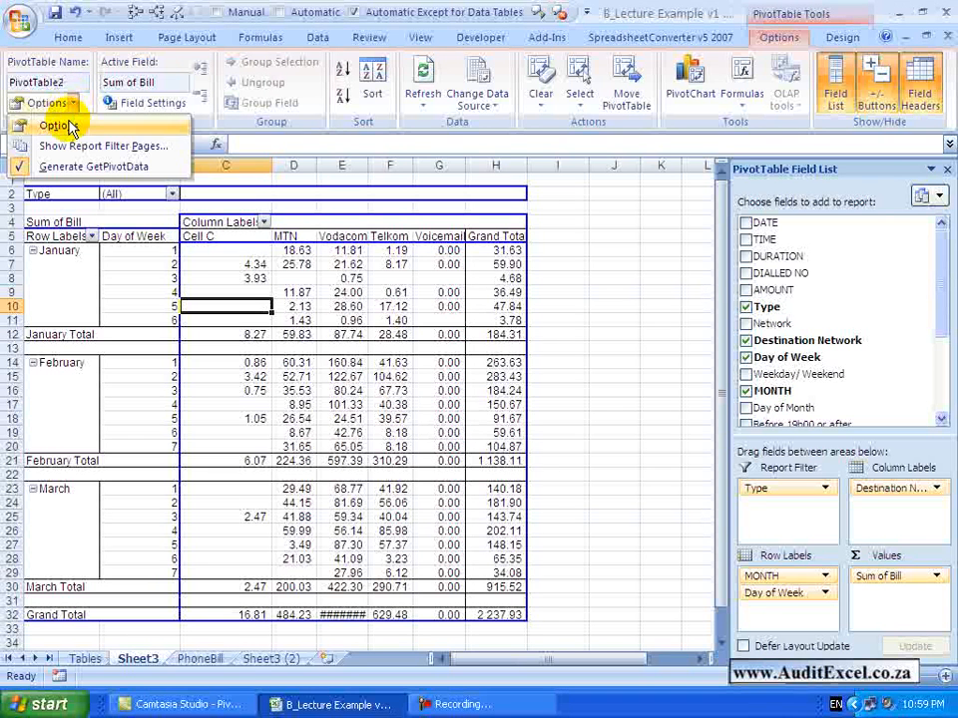
left_click(66, 124)
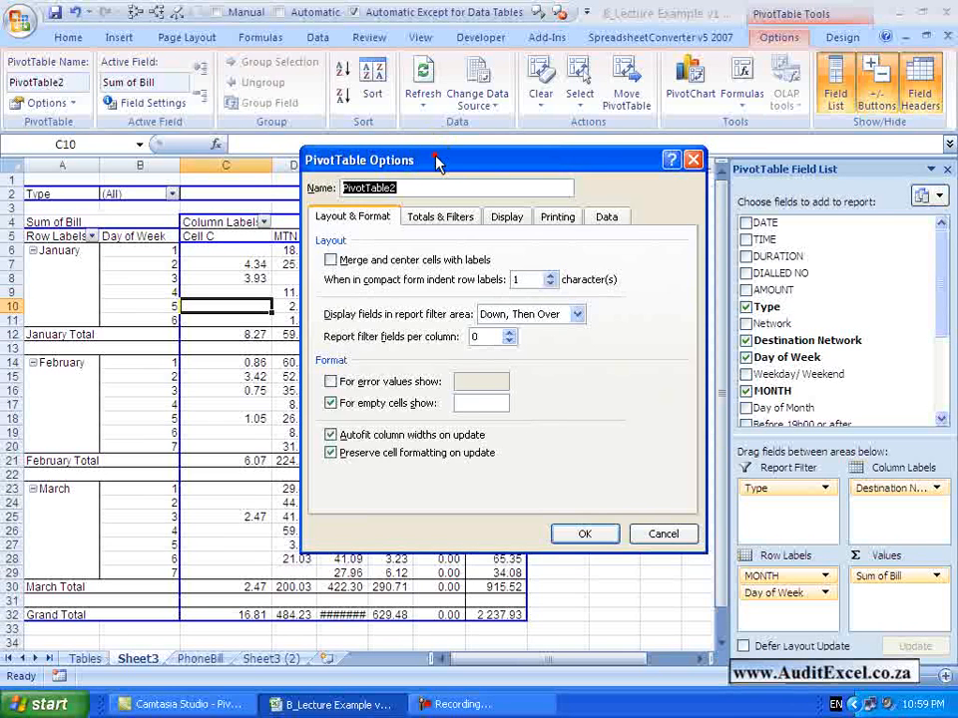
left_click_drag(438, 160, 491, 166)
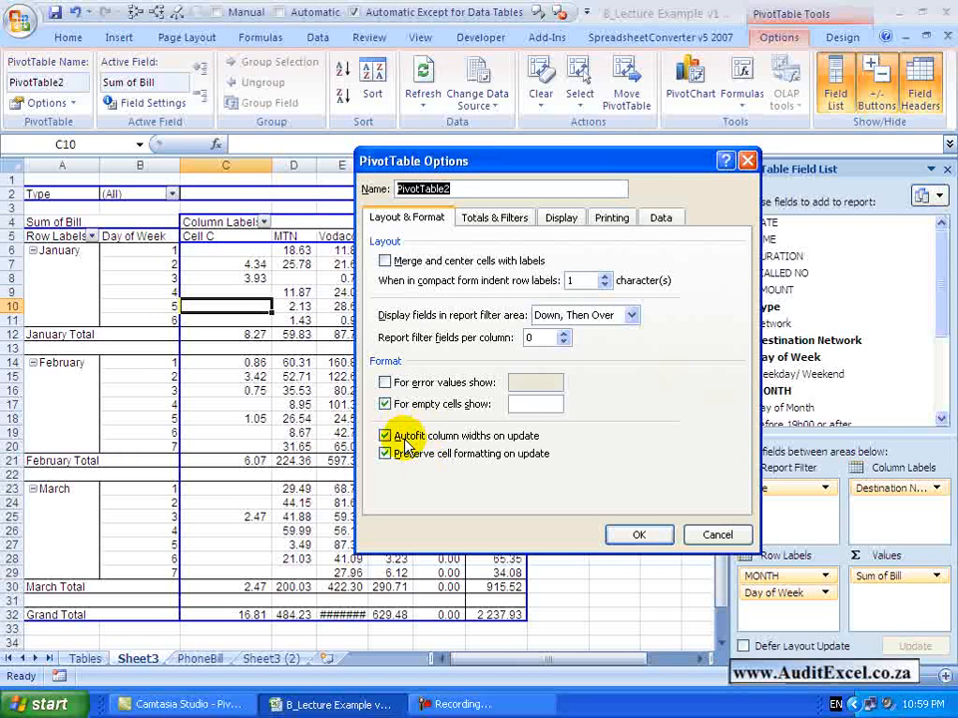
left_click(490, 218)
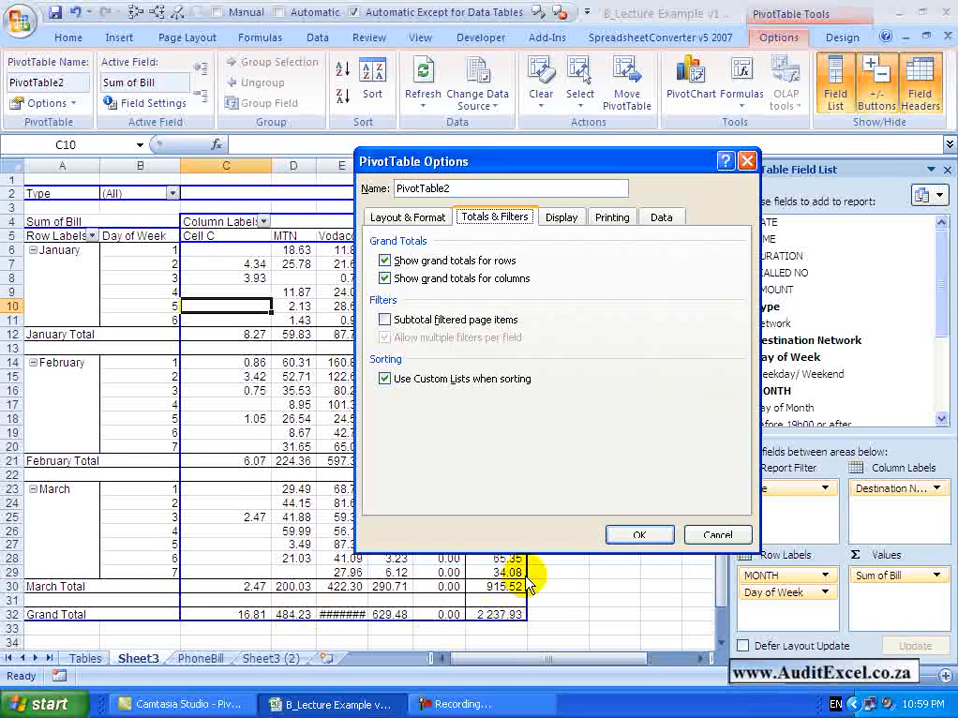
left_click(554, 222)
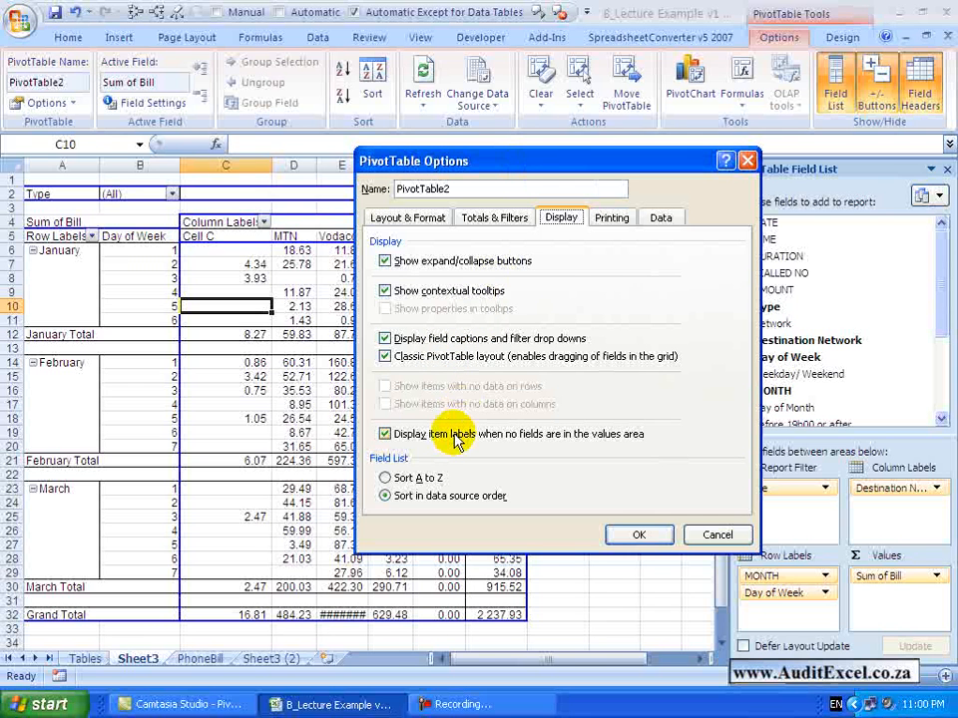
left_click(612, 218)
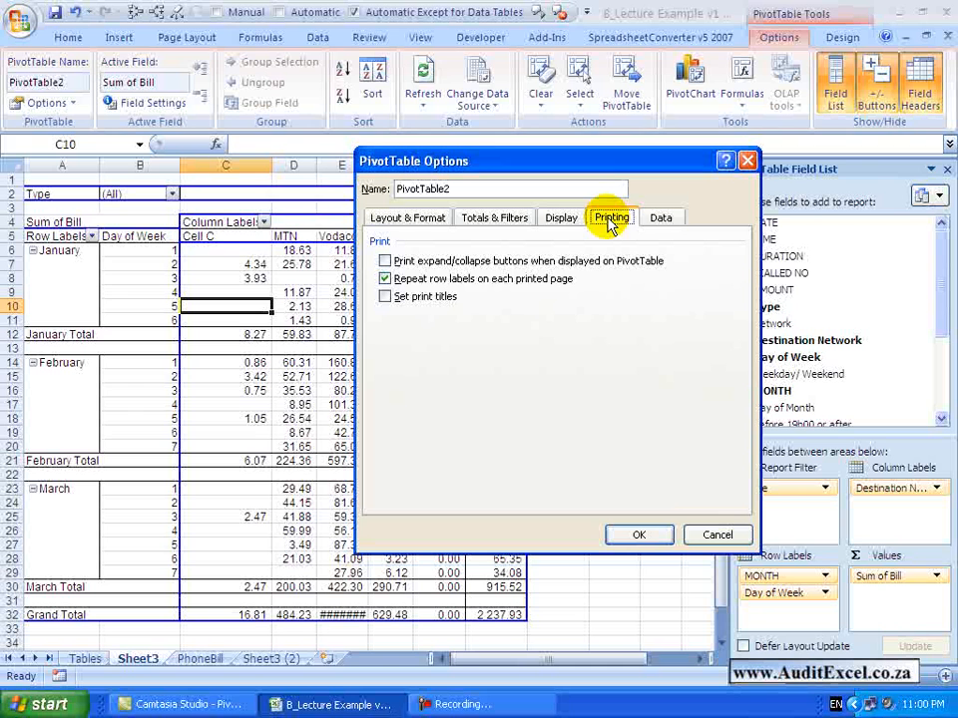
left_click(660, 218)
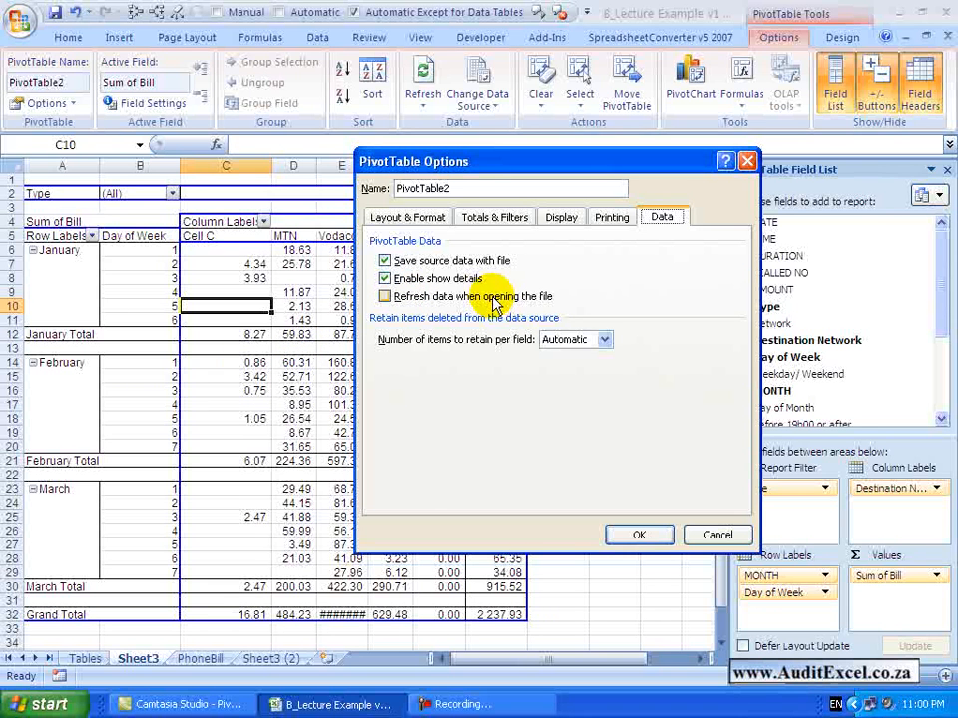
left_click(696, 537)
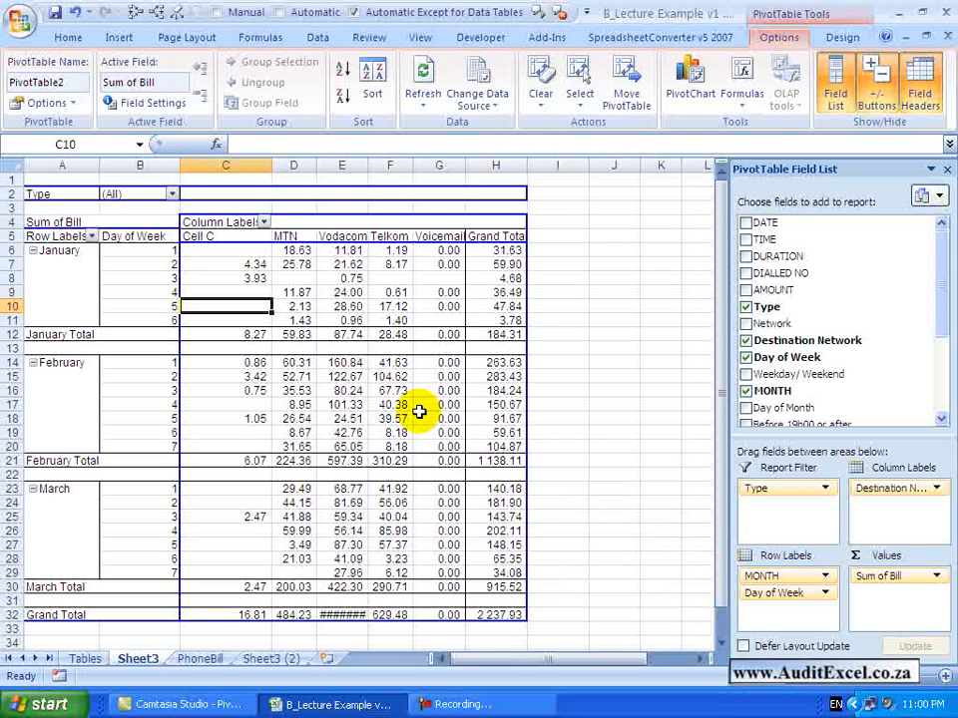
left_click(73, 104)
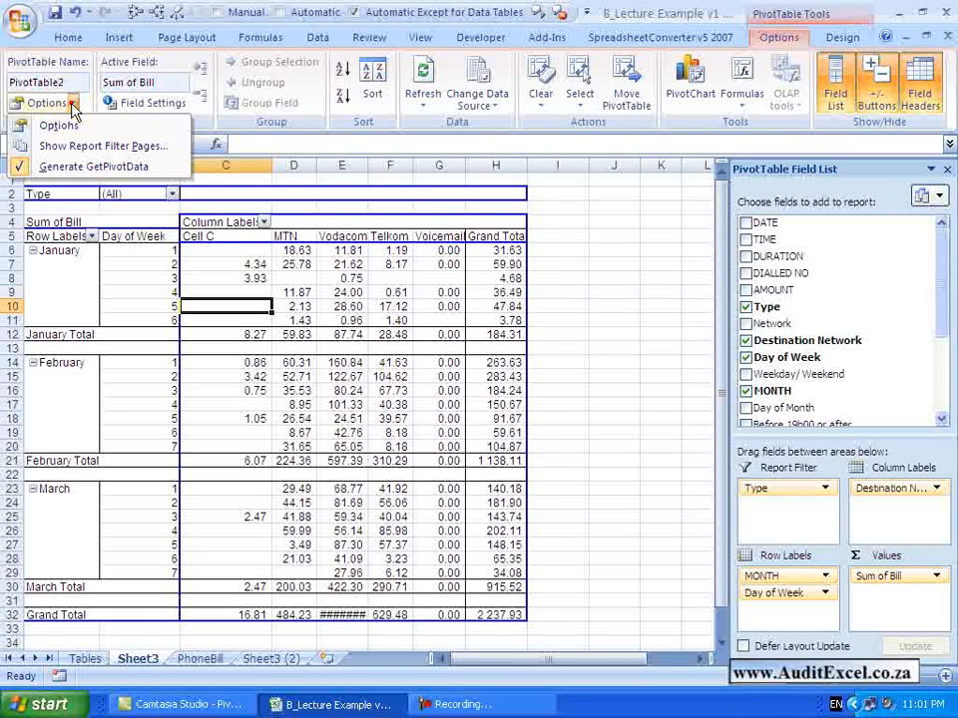
left_click(73, 103)
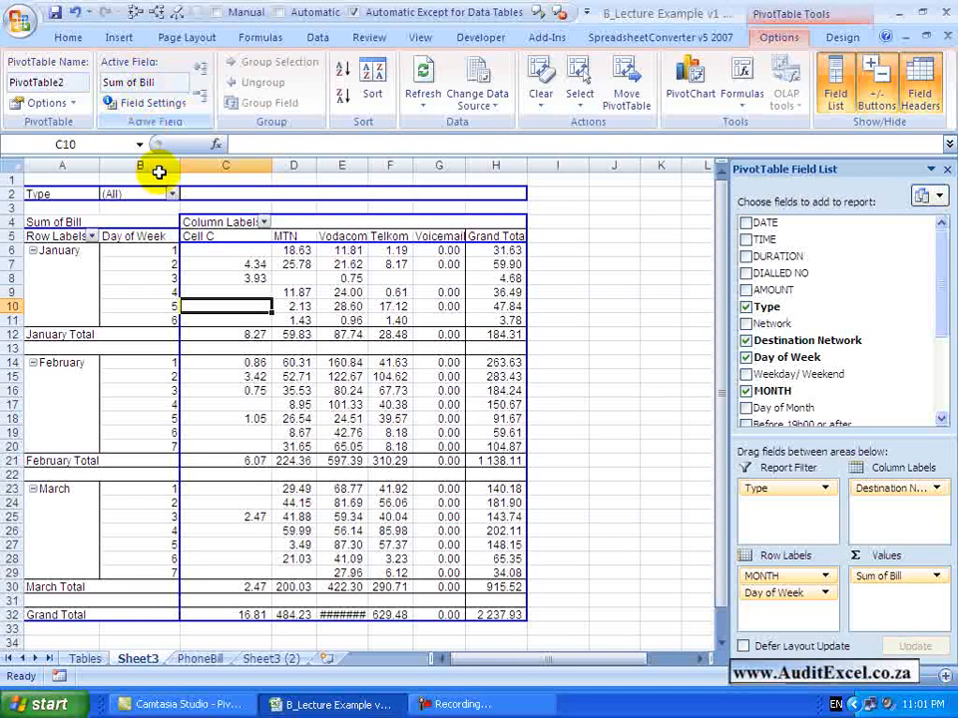
Examine the field settings of the Day of Week row field and the commands available for its items
key("Up")
key("Up")
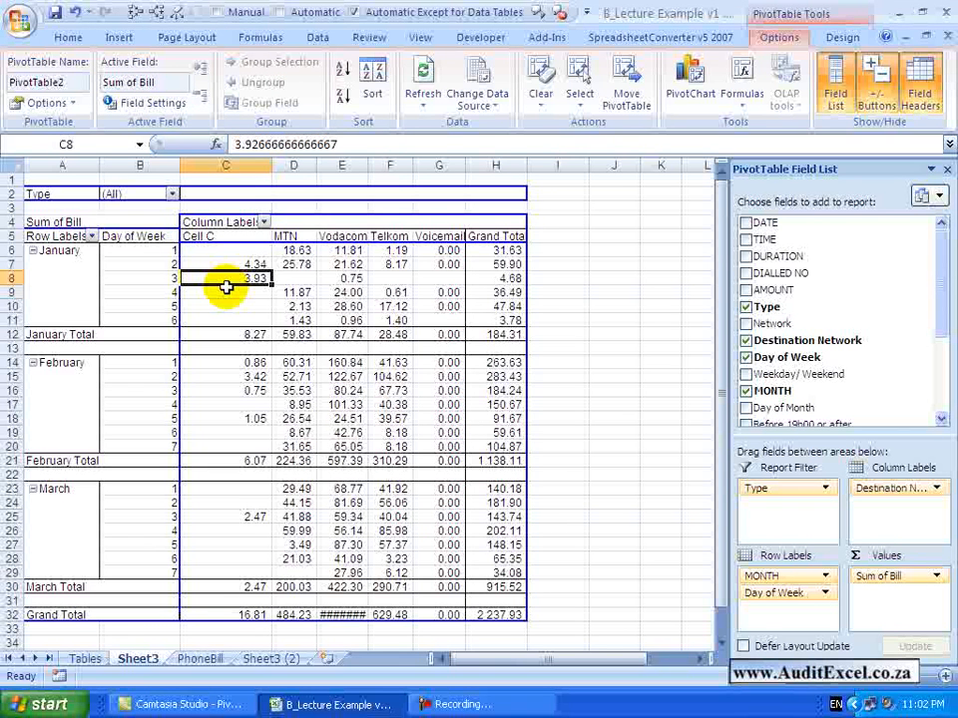
key("Left")
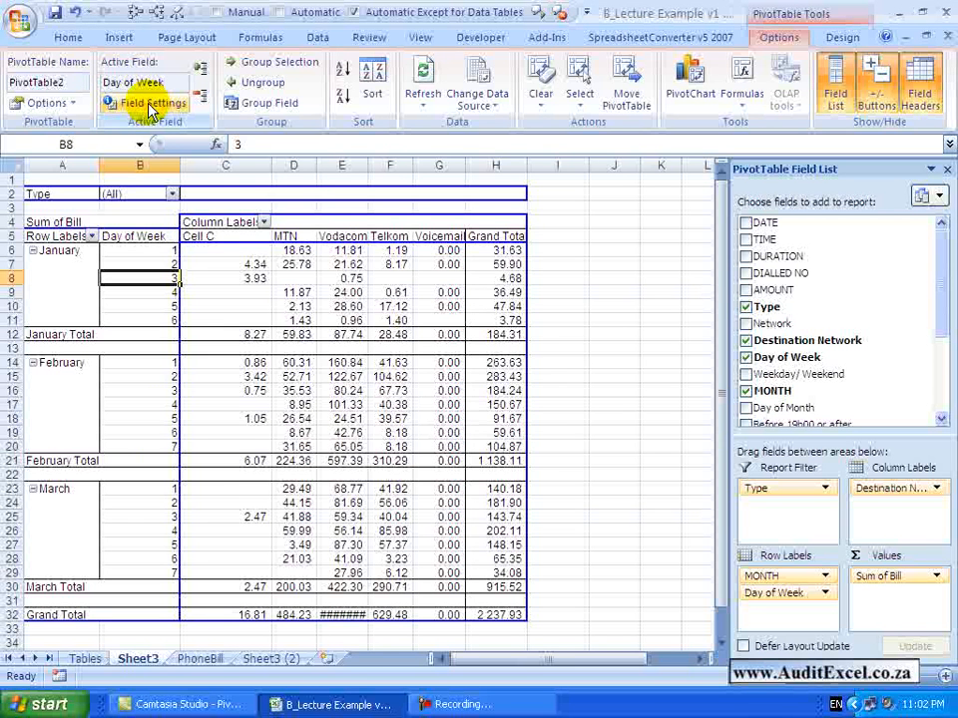
left_click(150, 104)
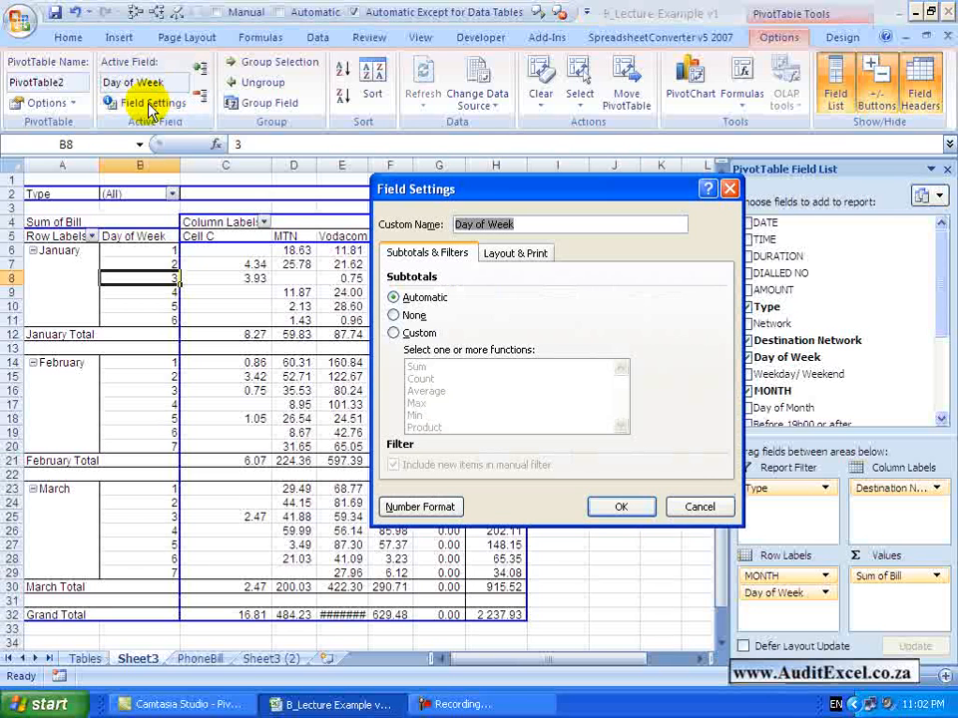
left_click(693, 510)
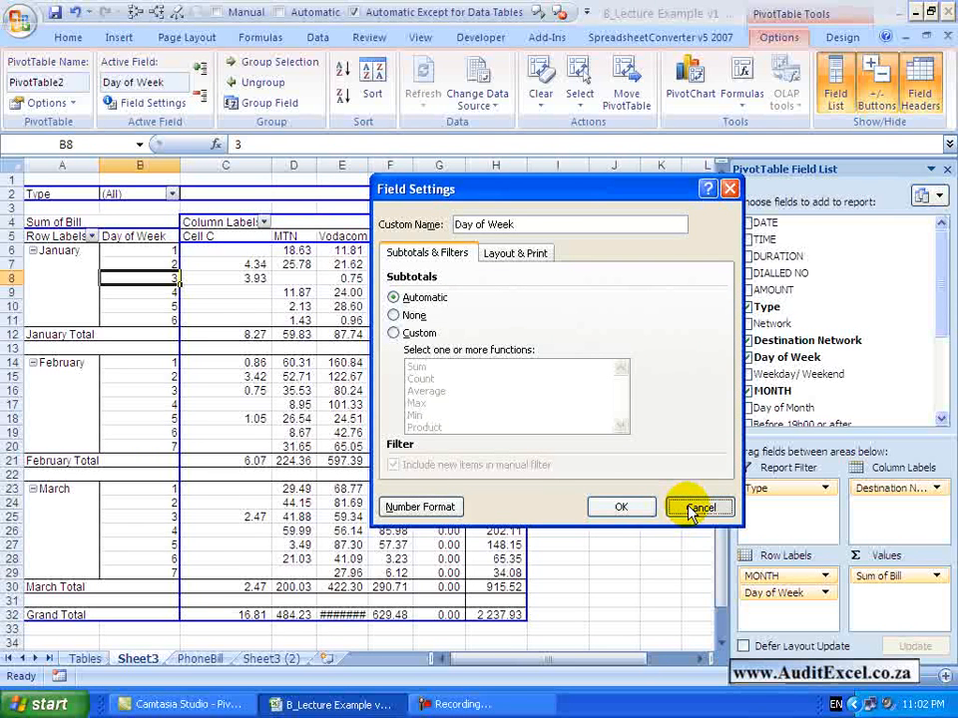
right_click(154, 279)
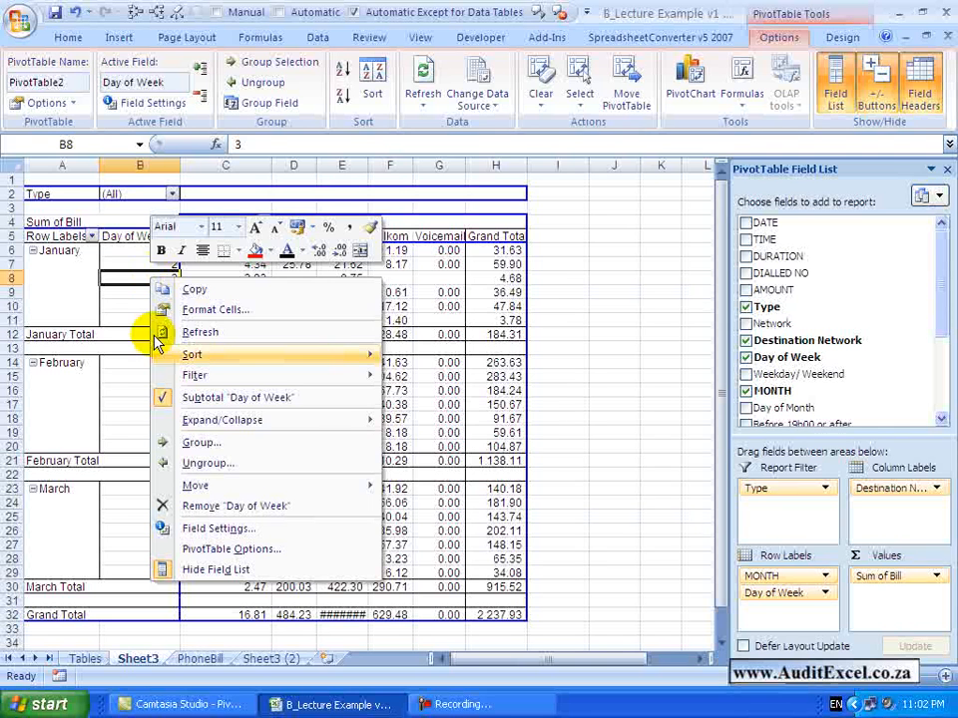
key("Escape")
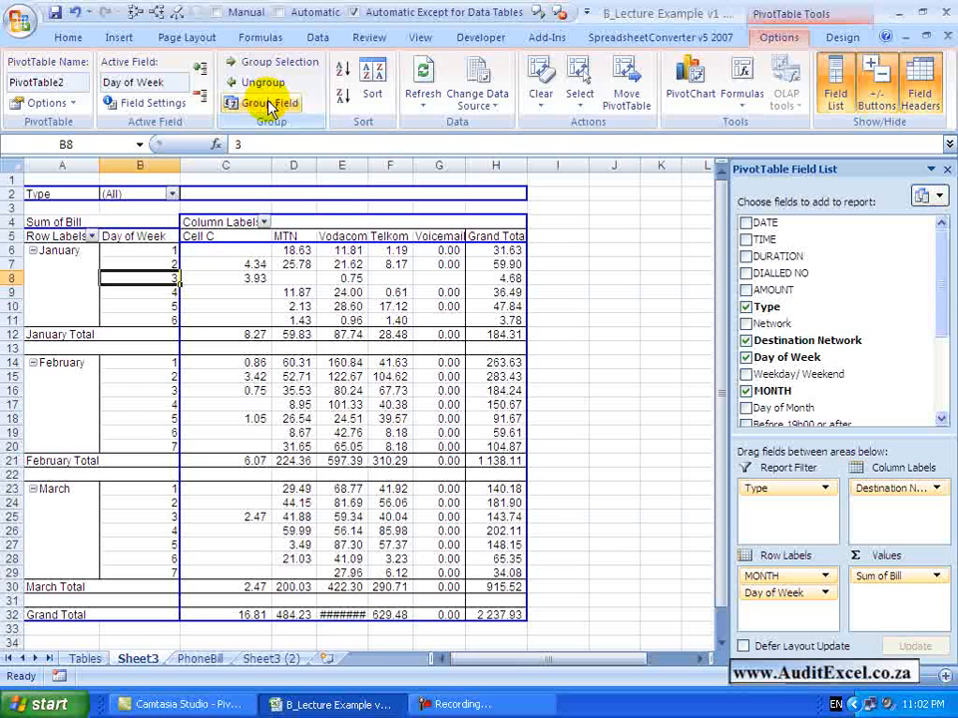
Examine the PivotTable's refresh, change data source and clear options without applying any
left_click(424, 100)
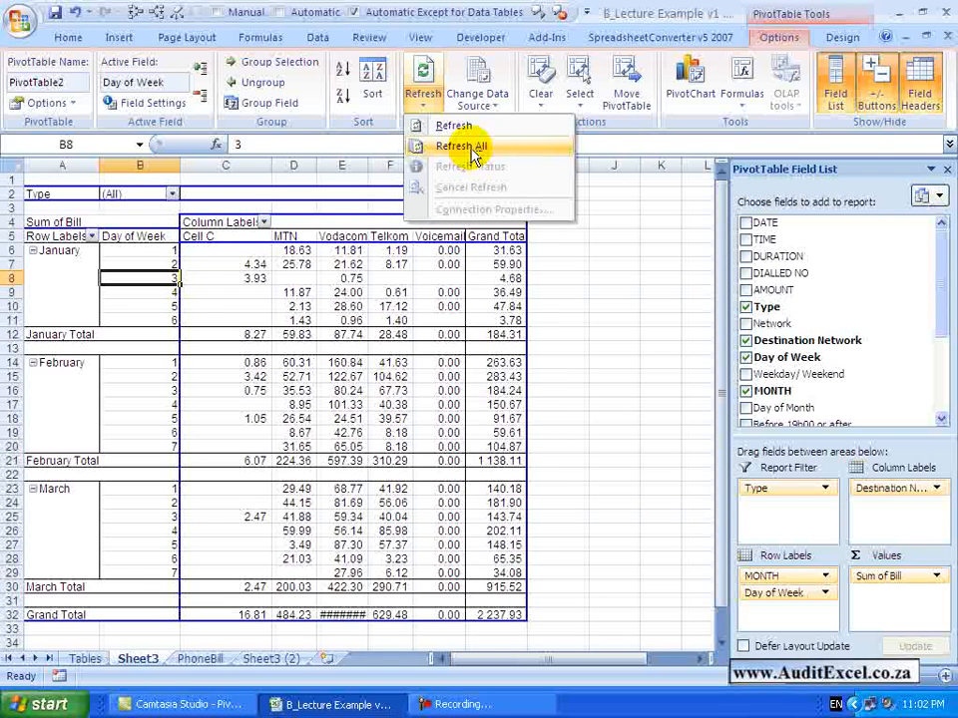
left_click(361, 366)
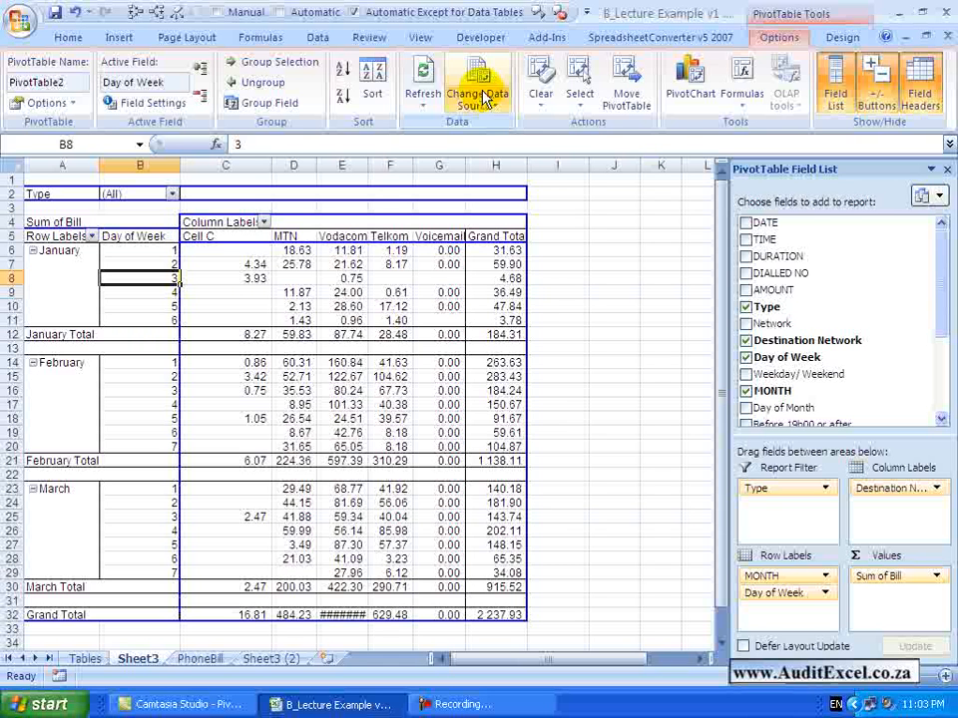
left_click(483, 96)
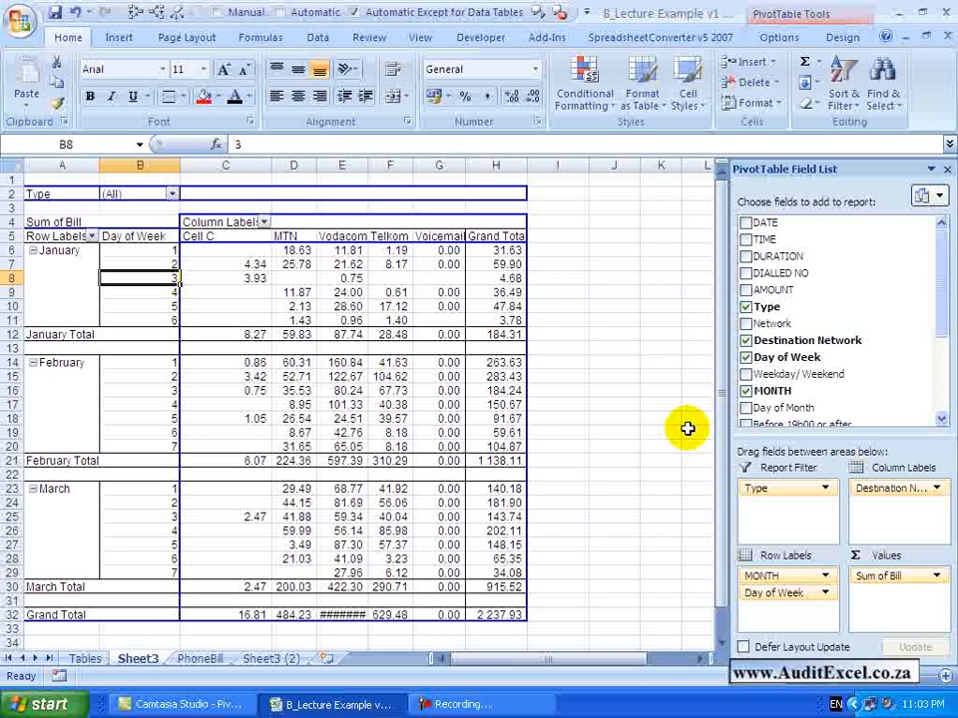
left_click(784, 9)
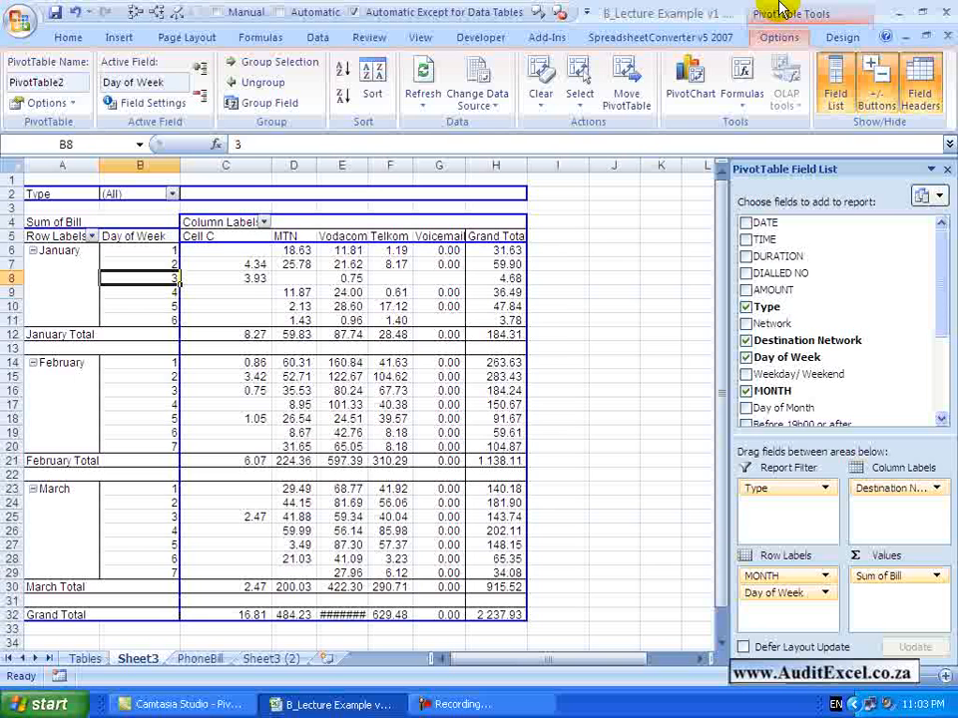
left_click(540, 105)
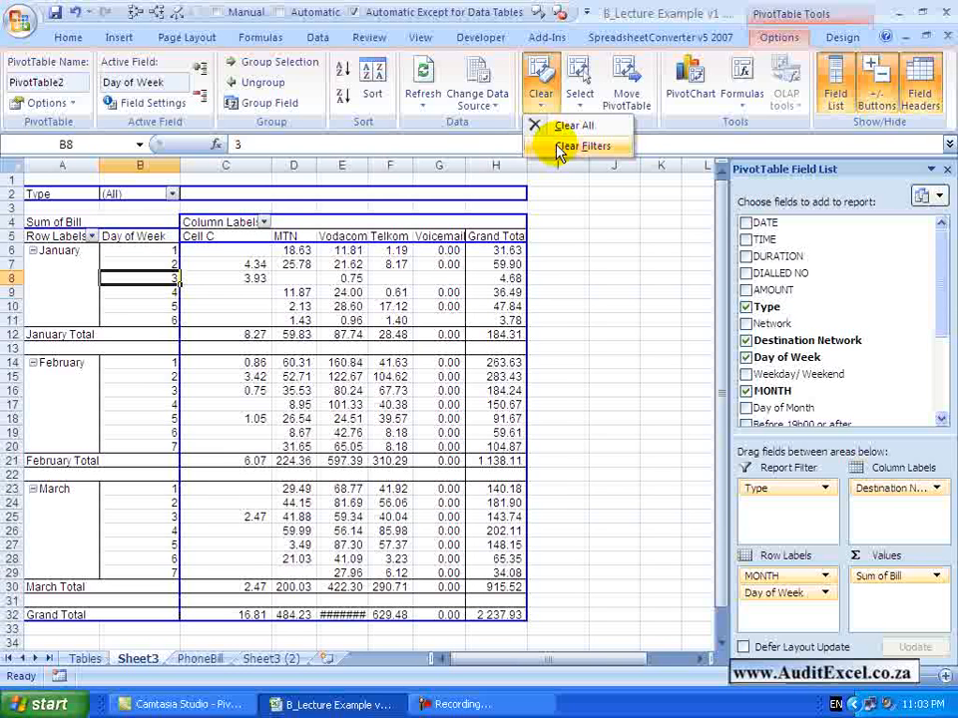
Demonstrate the PivotTable selection modes: the entire table, only its values, and only its labels
left_click(578, 95)
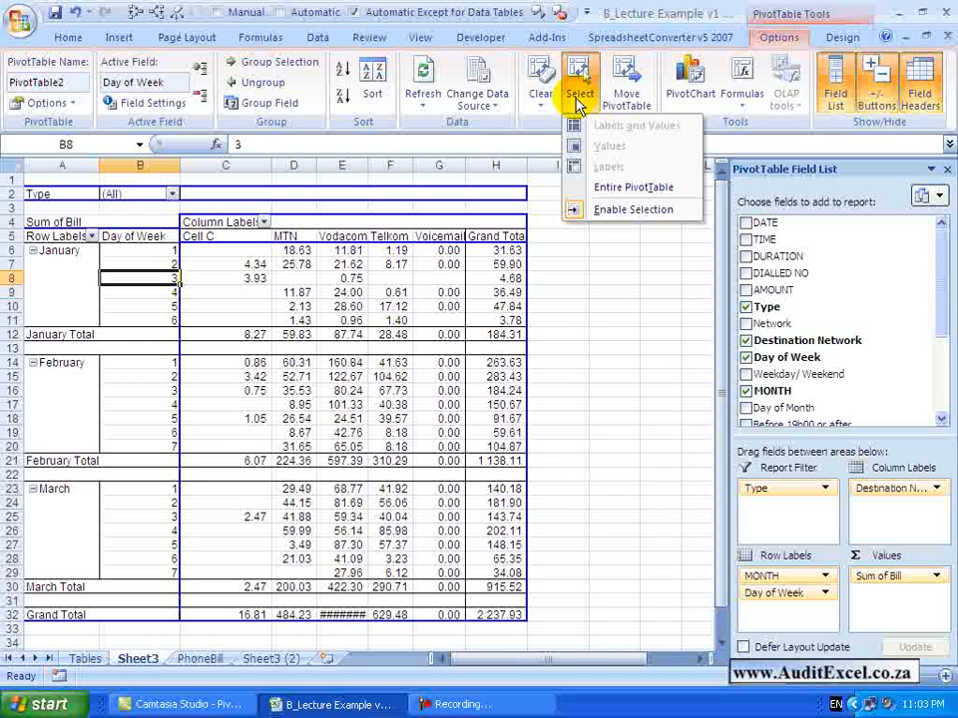
left_click(633, 186)
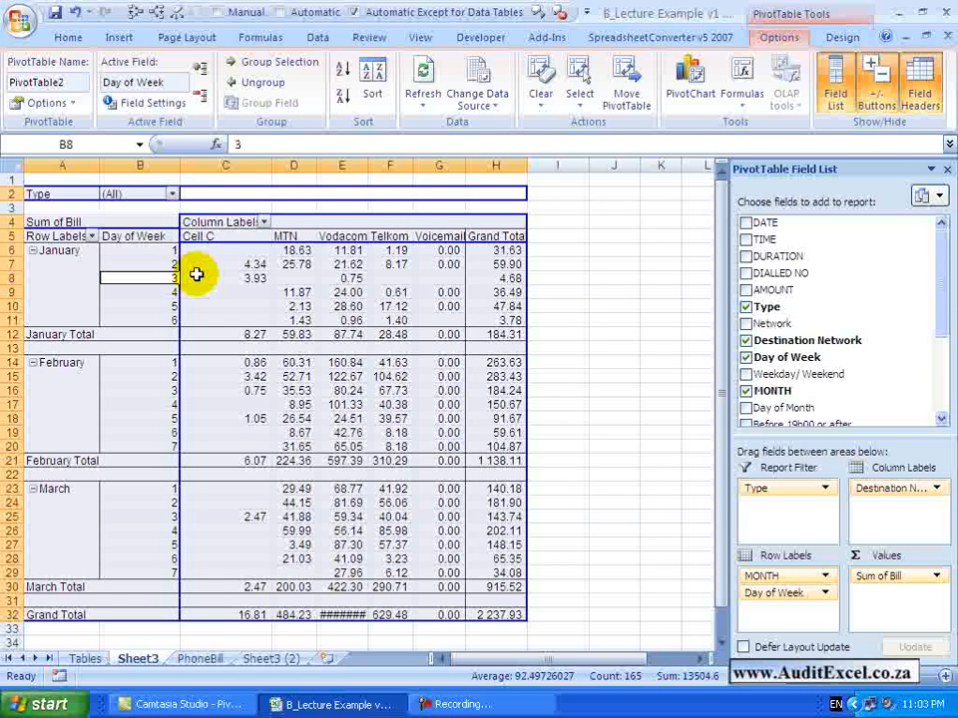
left_click(579, 95)
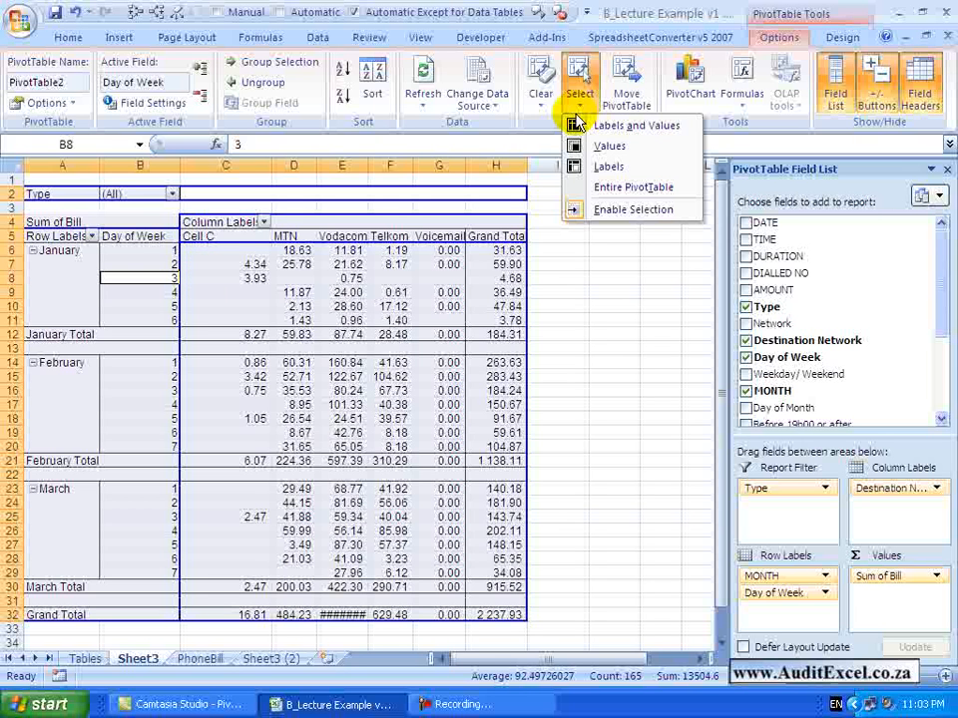
left_click(579, 109)
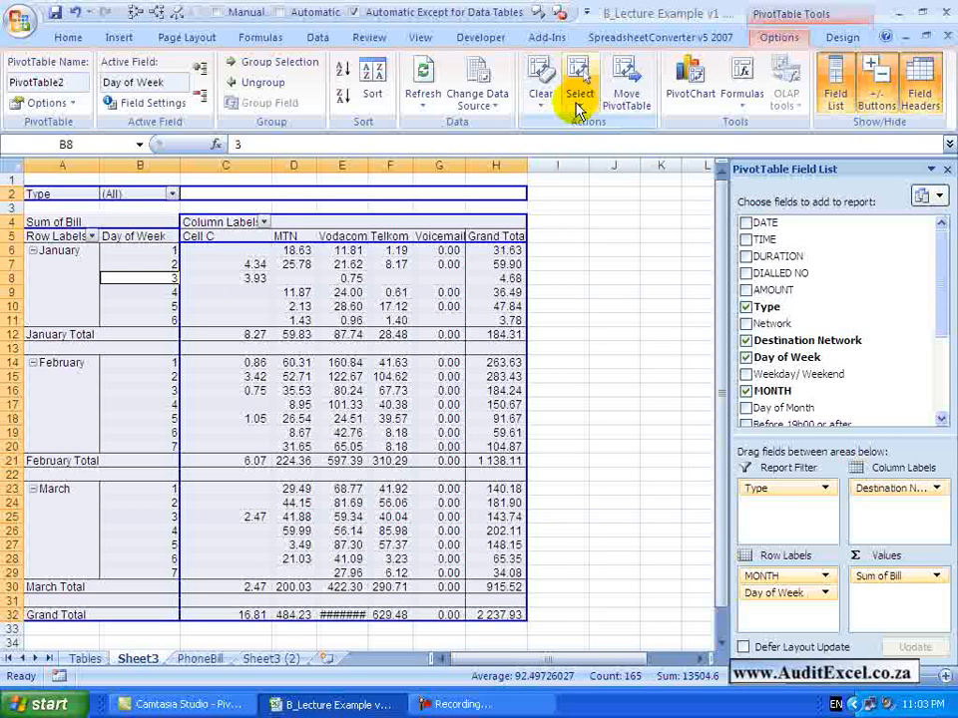
left_click(578, 105)
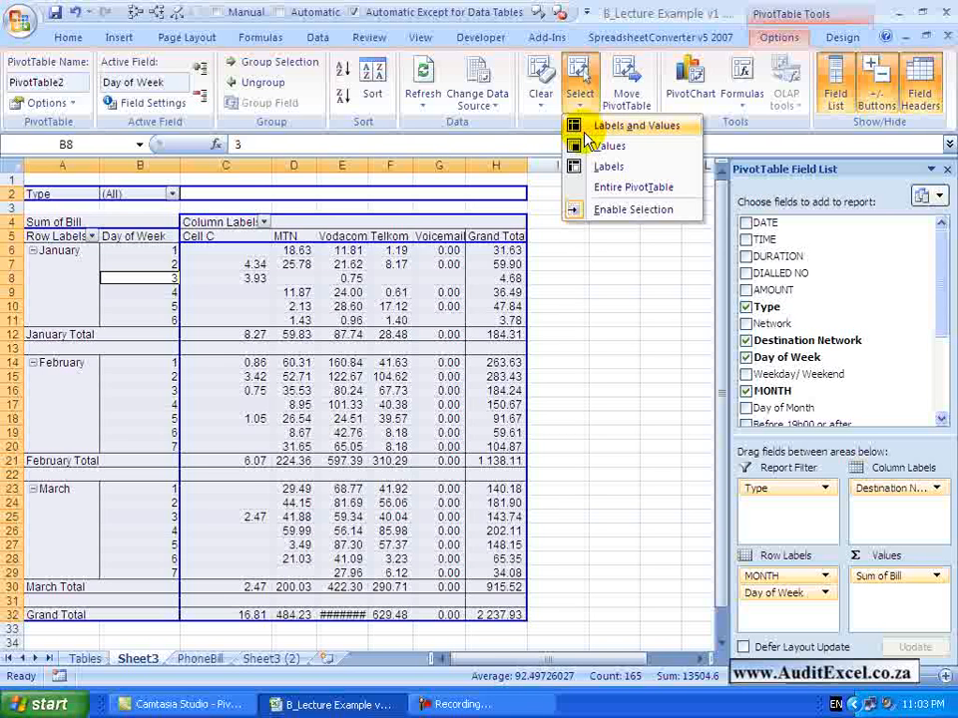
left_click(589, 130)
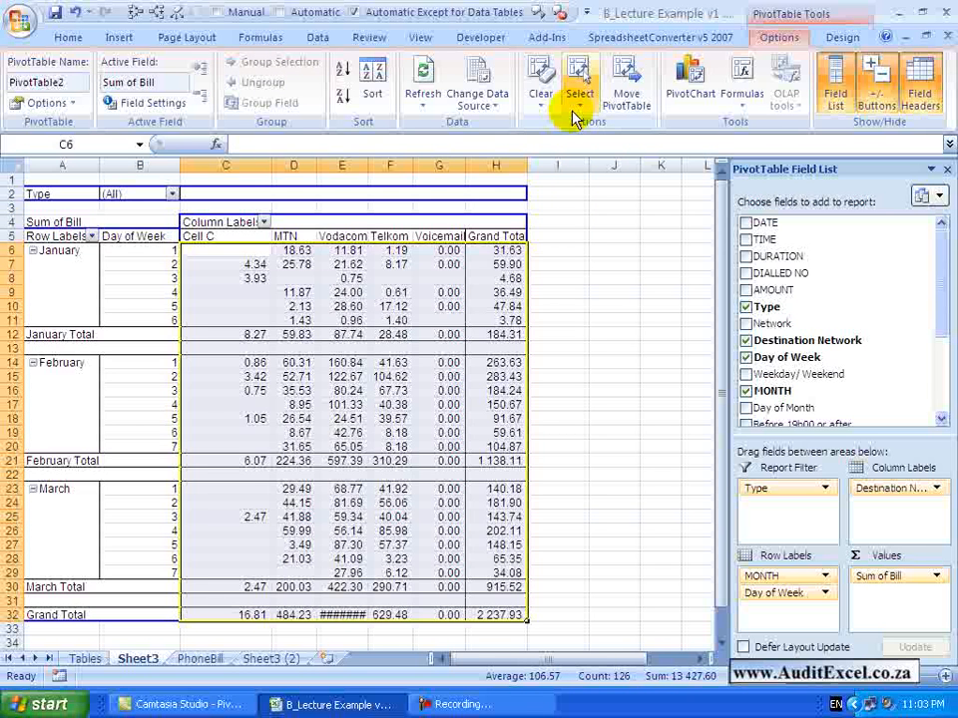
left_click(199, 235)
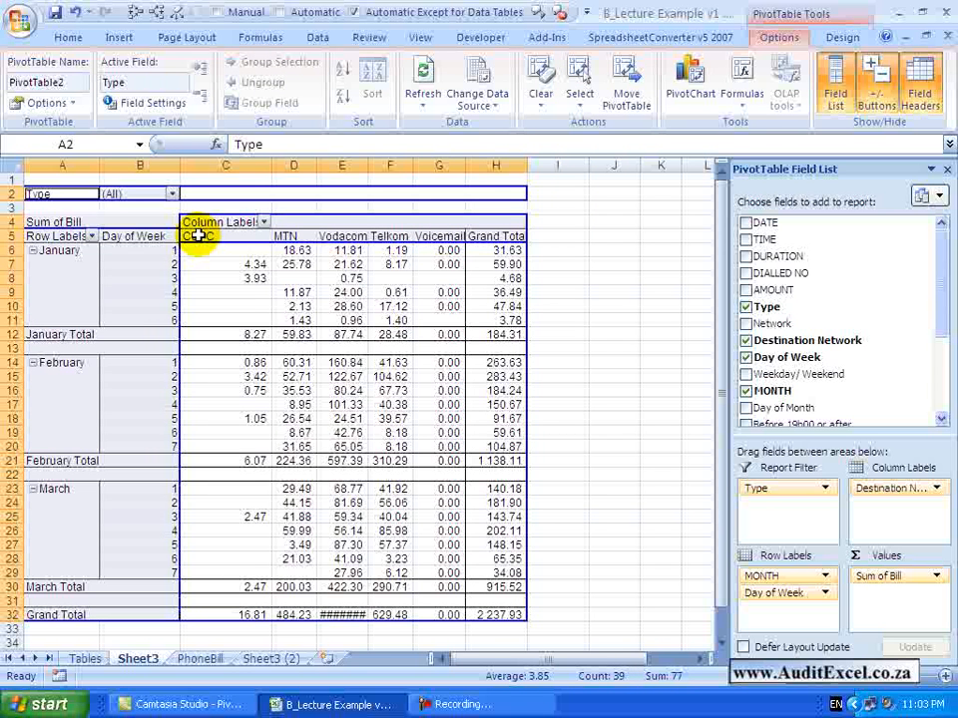
left_click(577, 106)
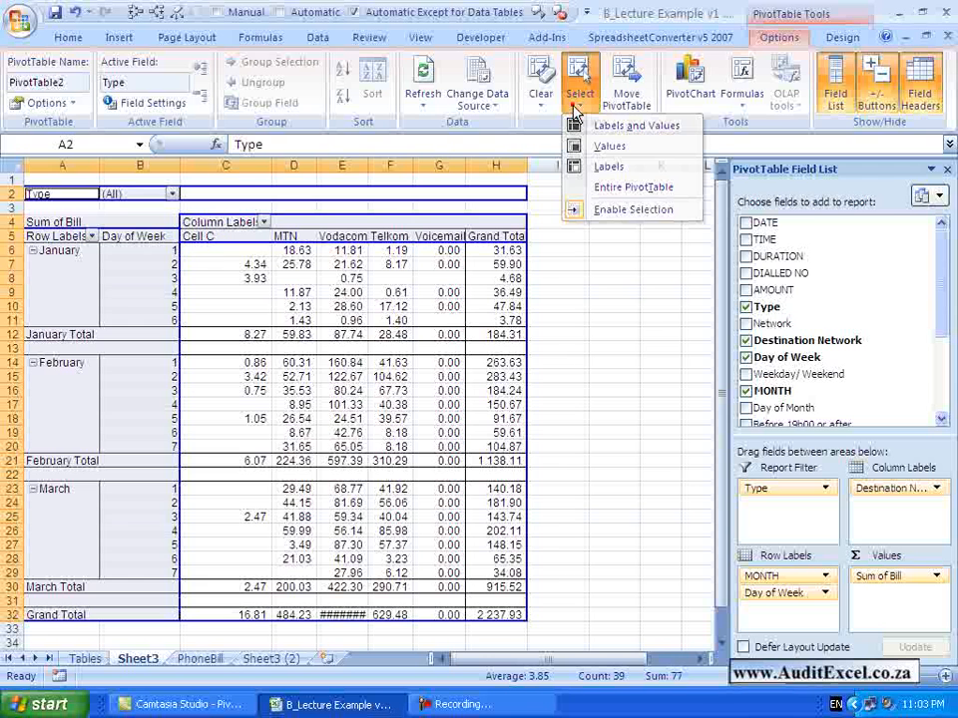
Check the placement choices for moving the PivotTable and leave it where it is
left_click(630, 95)
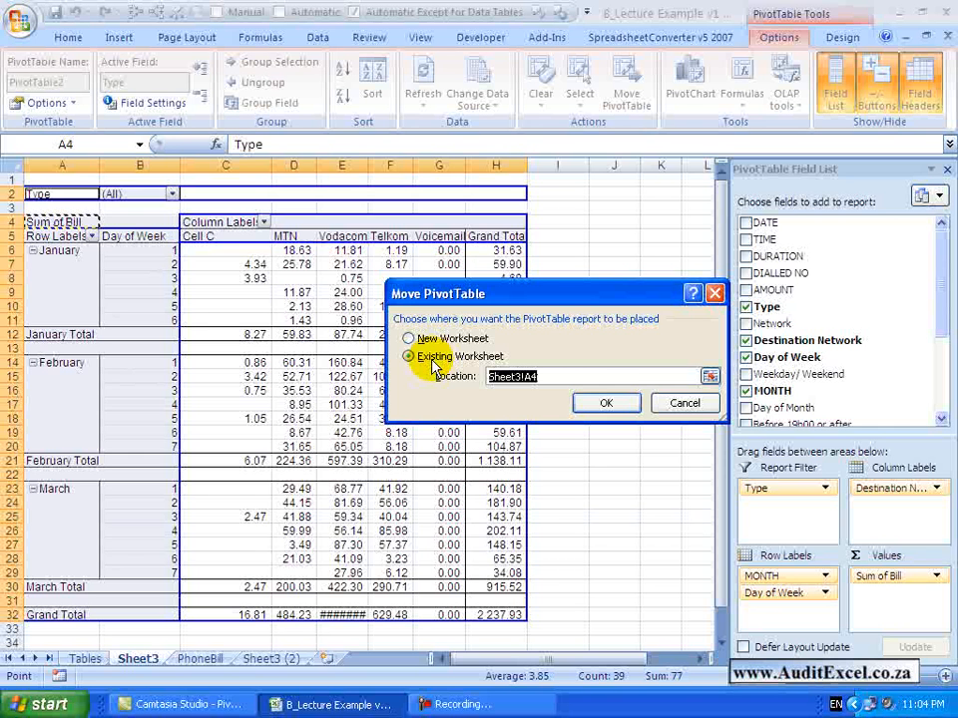
left_click(657, 400)
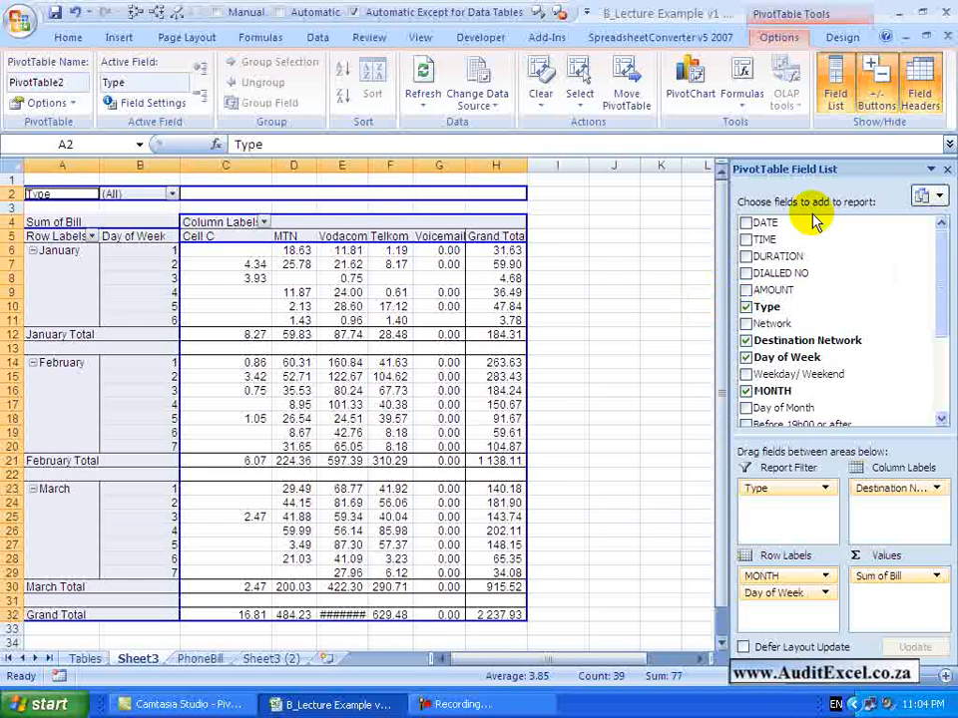
Hide and redisplay the PivotTable Field List, and collapse and re-expand the January group
left_click(836, 100)
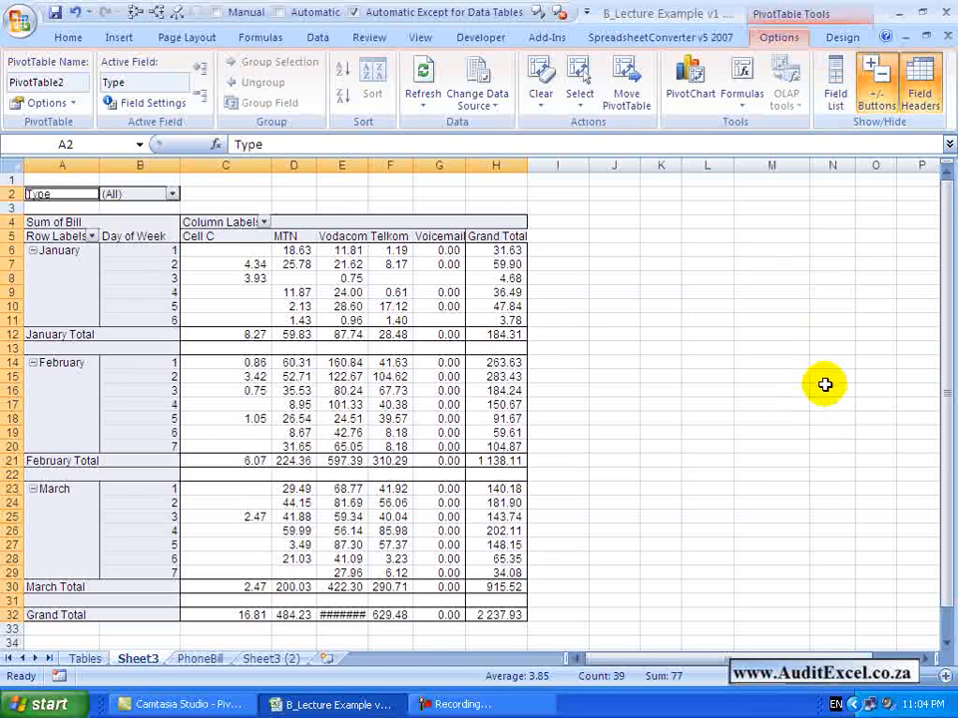
left_click(836, 100)
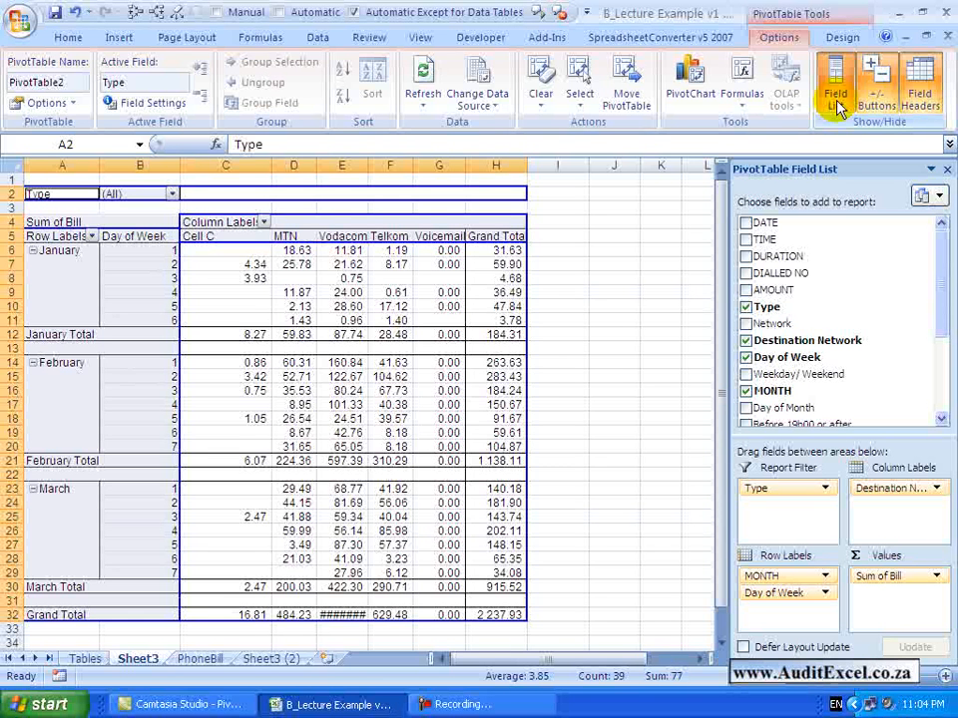
left_click(33, 252)
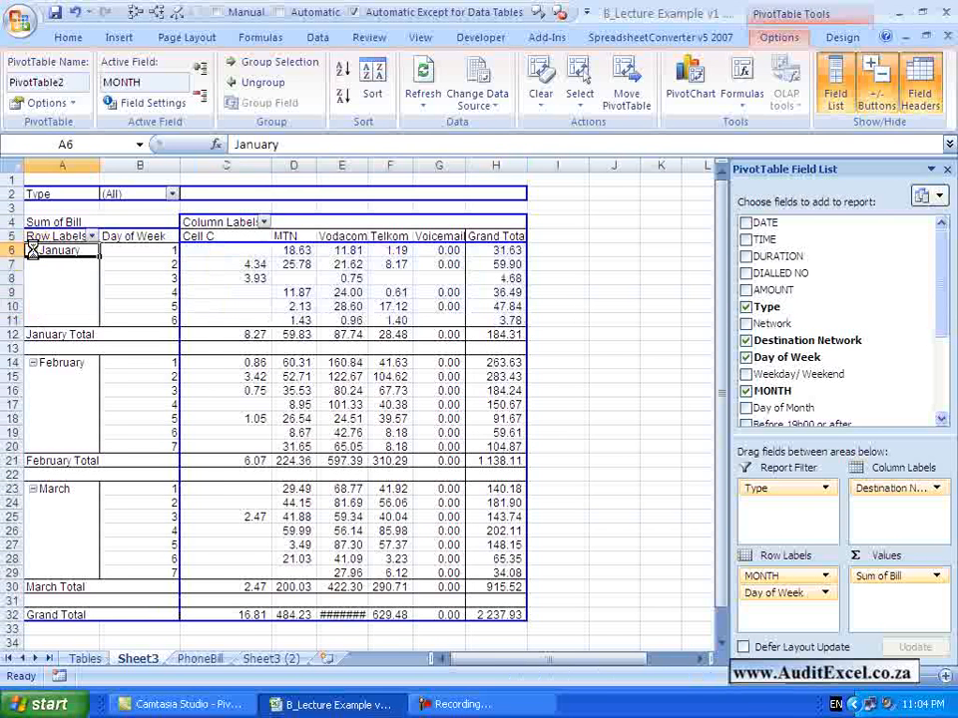
Hide and redisplay the PivotTable's expand/collapse buttons, and toggle its field headers
left_click(875, 95)
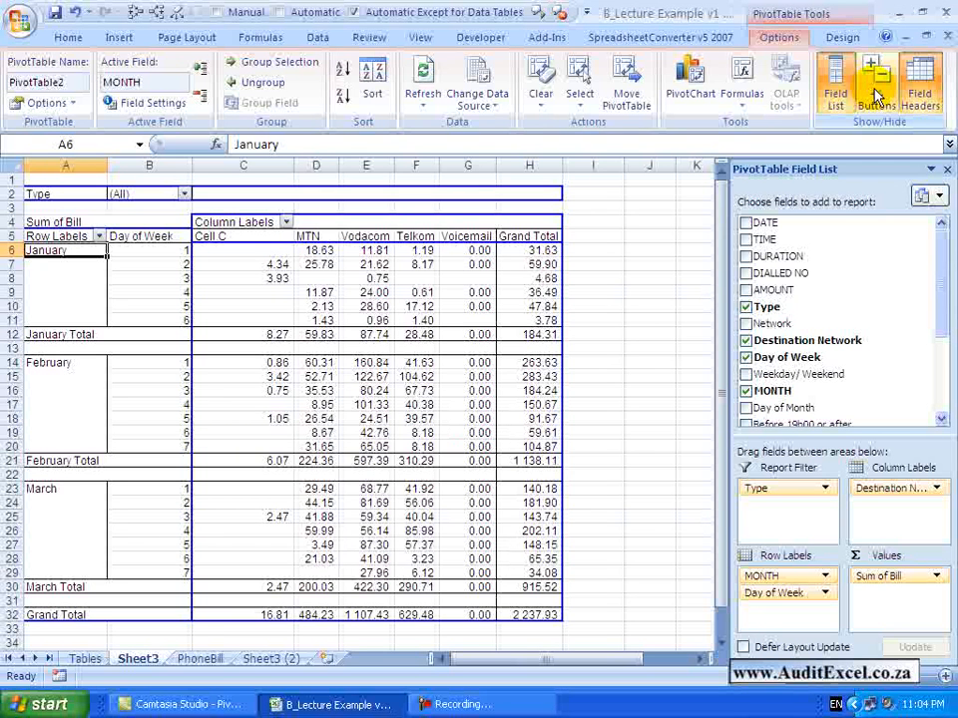
left_click(875, 95)
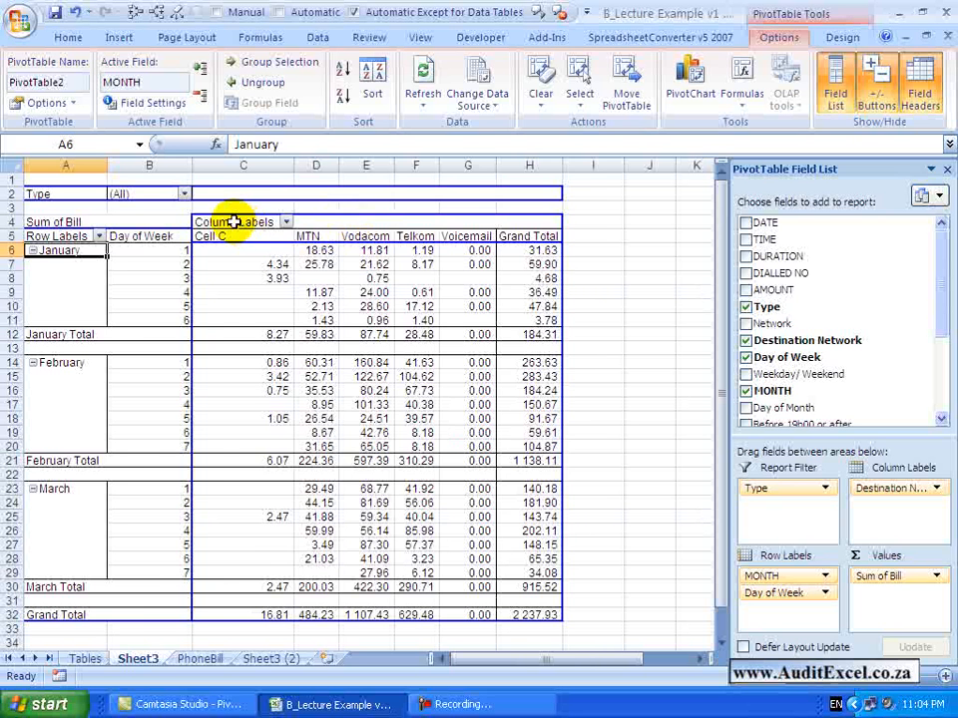
left_click(923, 78)
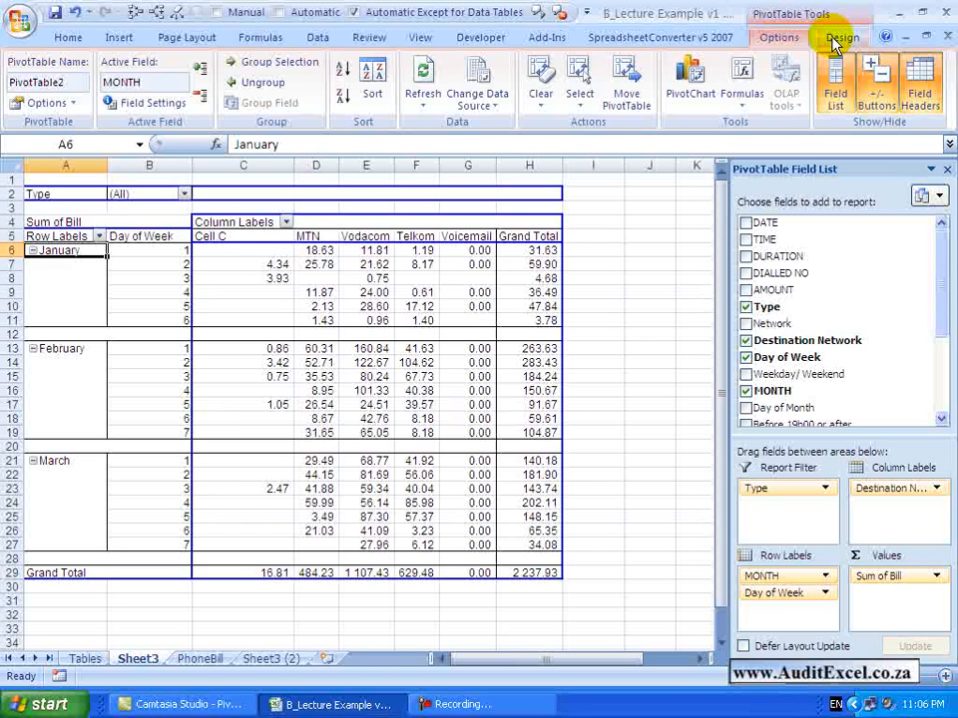
Show all of the PivotTable's subtotals at the bottom of each group
left_click(840, 38)
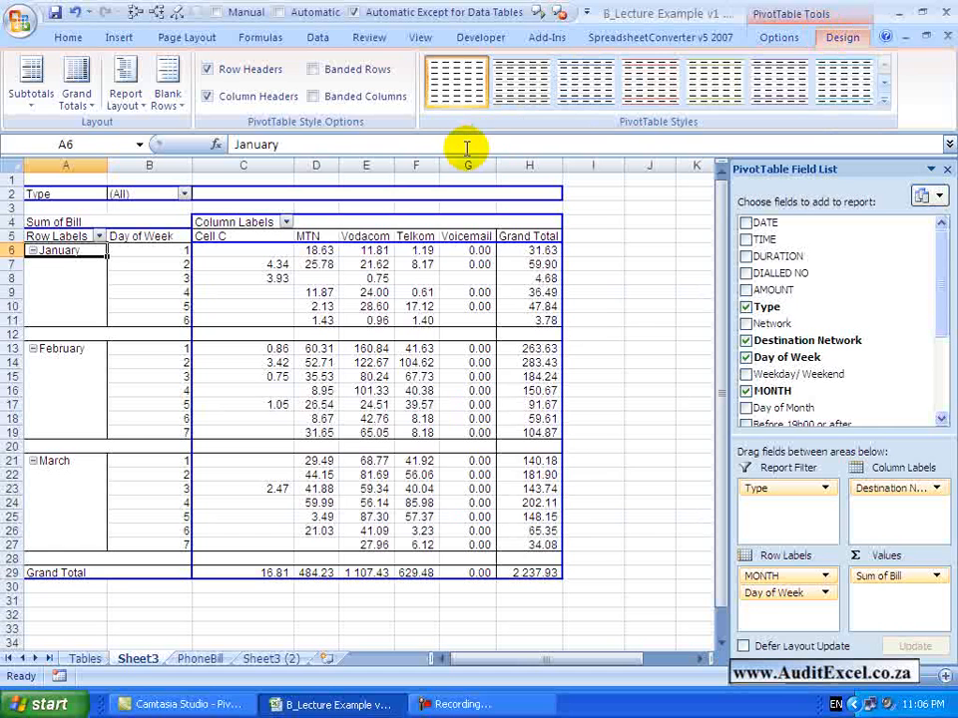
left_click(33, 104)
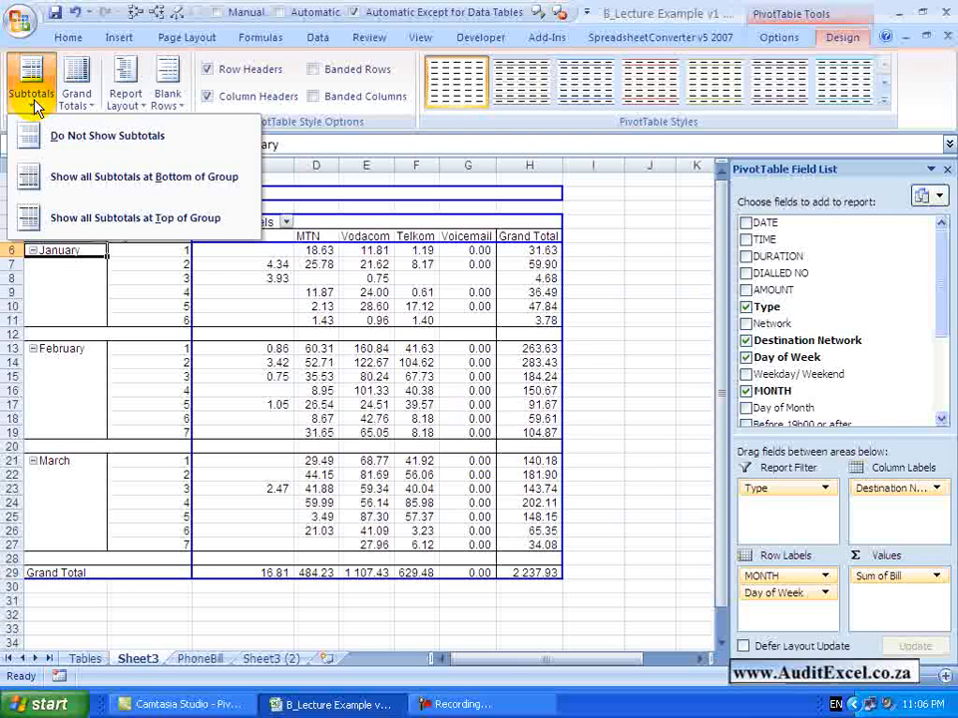
left_click(77, 326)
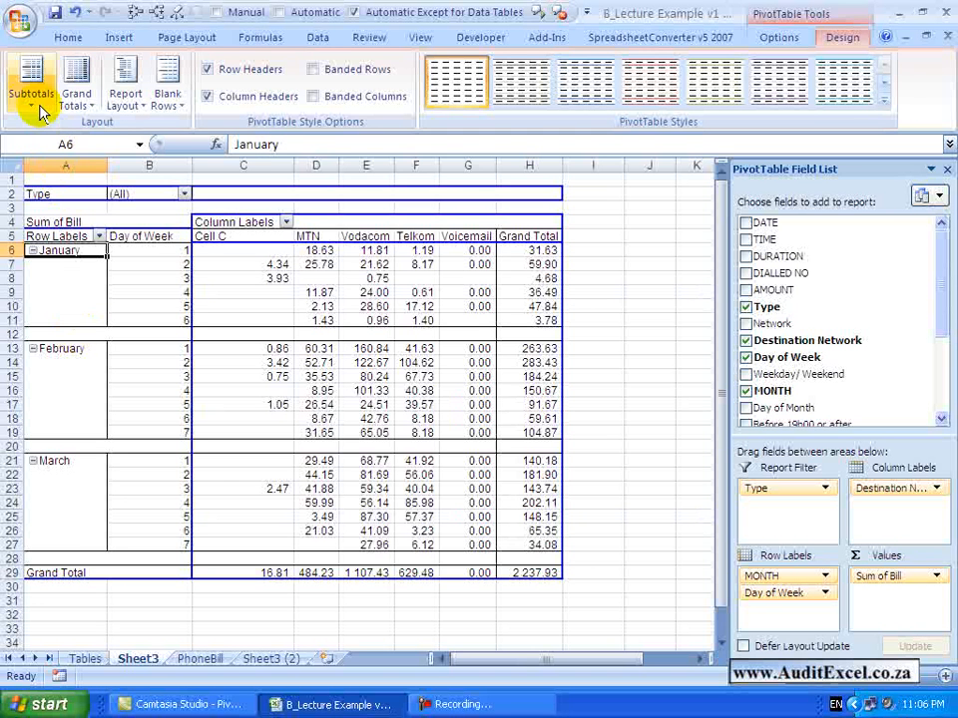
left_click(33, 104)
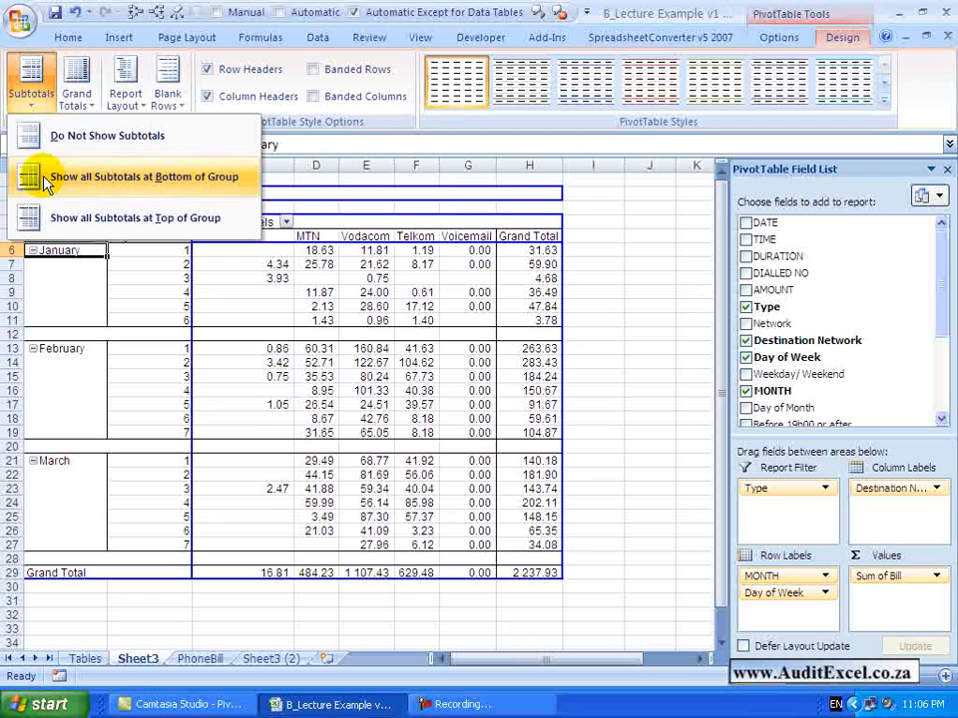
left_click(44, 180)
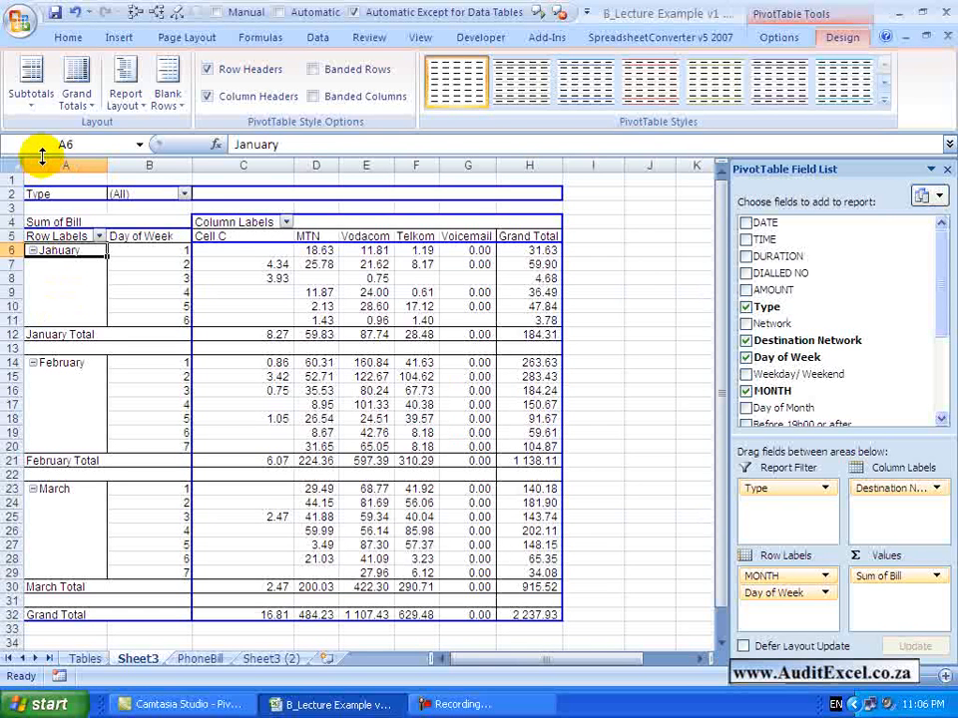
Turn the grand totals off for rows and columns, and turn them back on for rows only
left_click(78, 90)
left_click(78, 90)
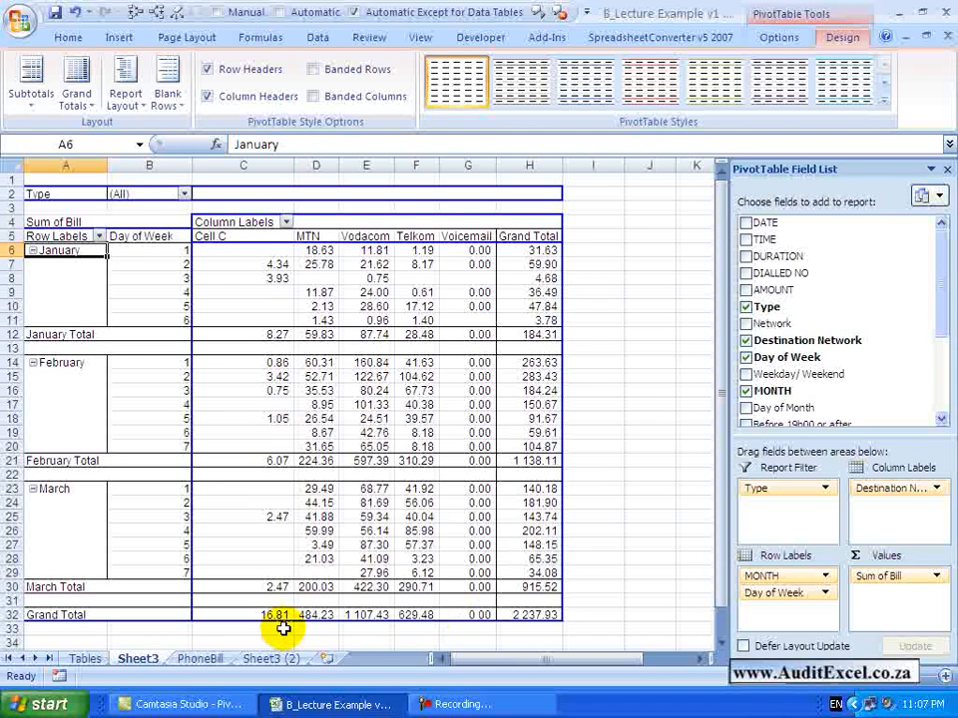
left_click(77, 87)
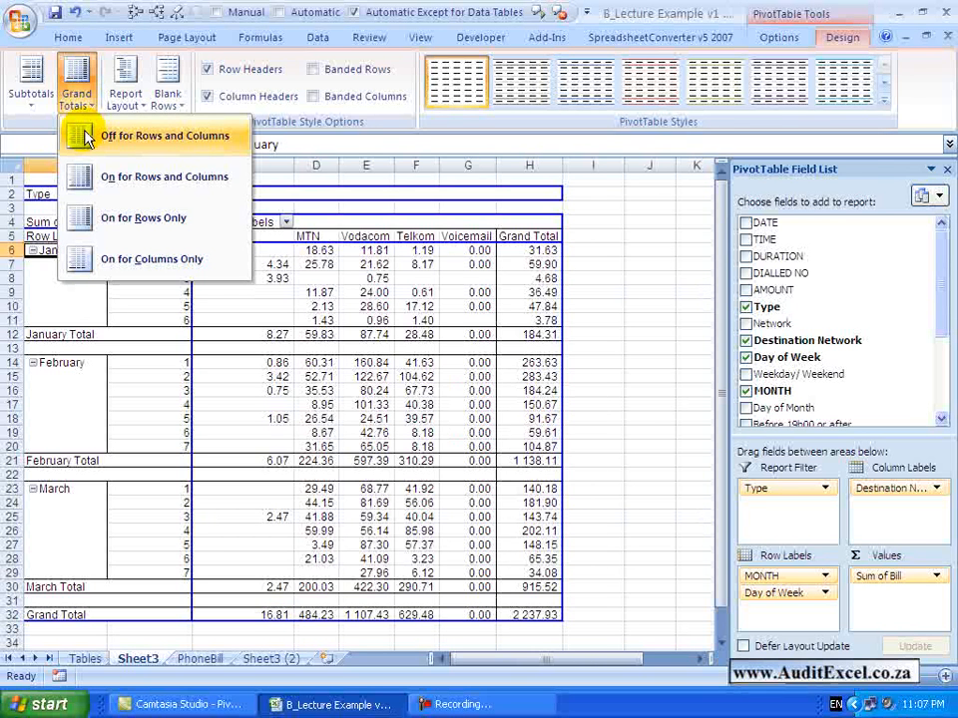
left_click(86, 137)
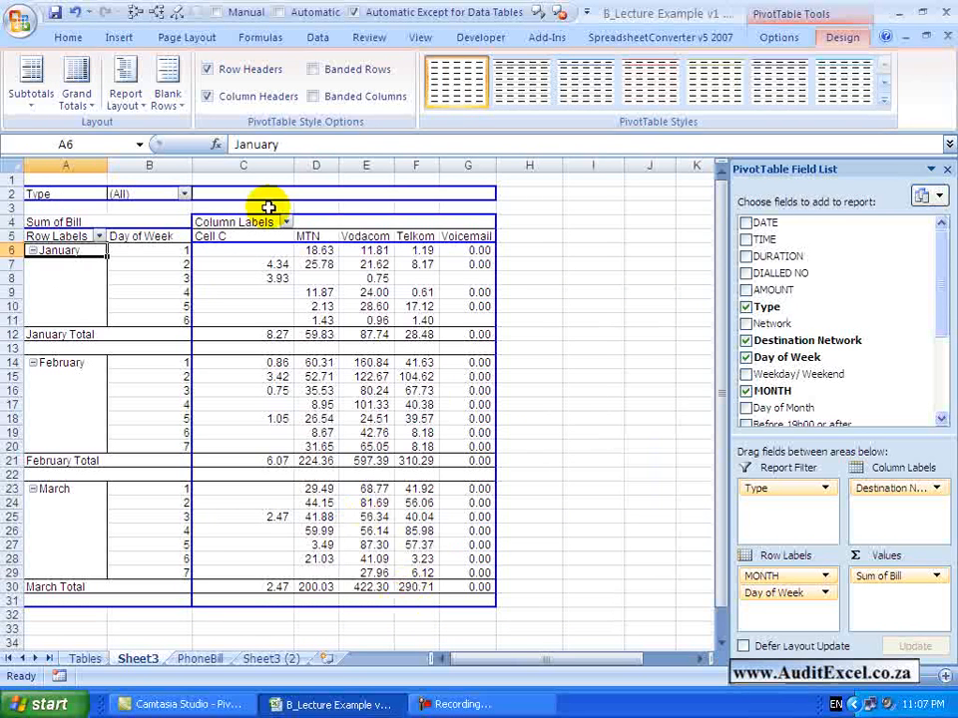
left_click(77, 88)
left_click(100, 166)
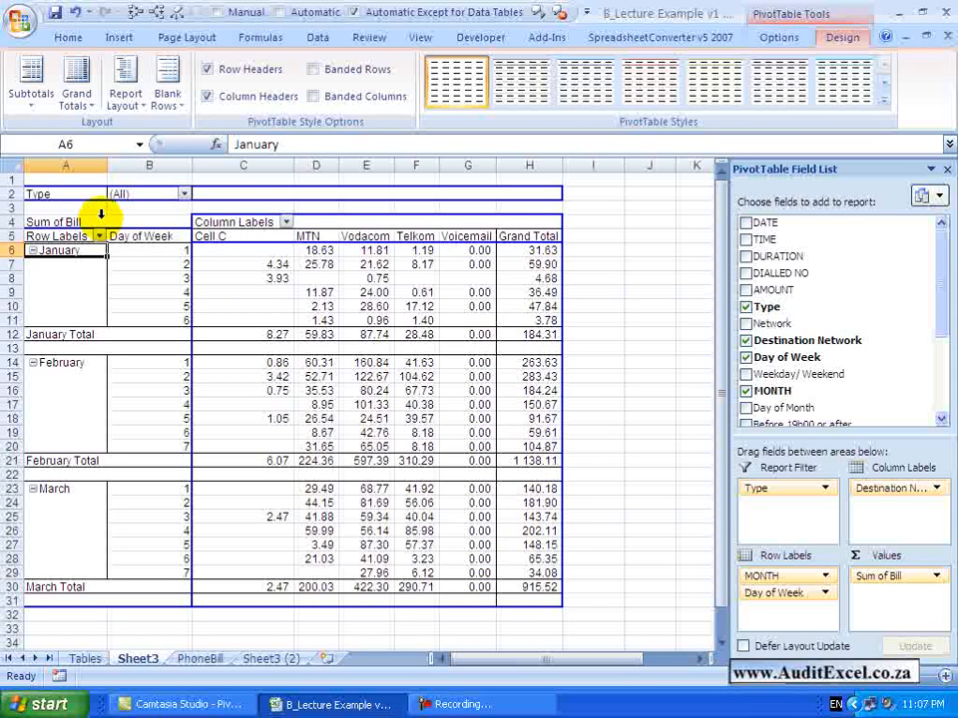
Switch the grand totals to columns only and return them to rows only
left_click(77, 88)
left_click(100, 251)
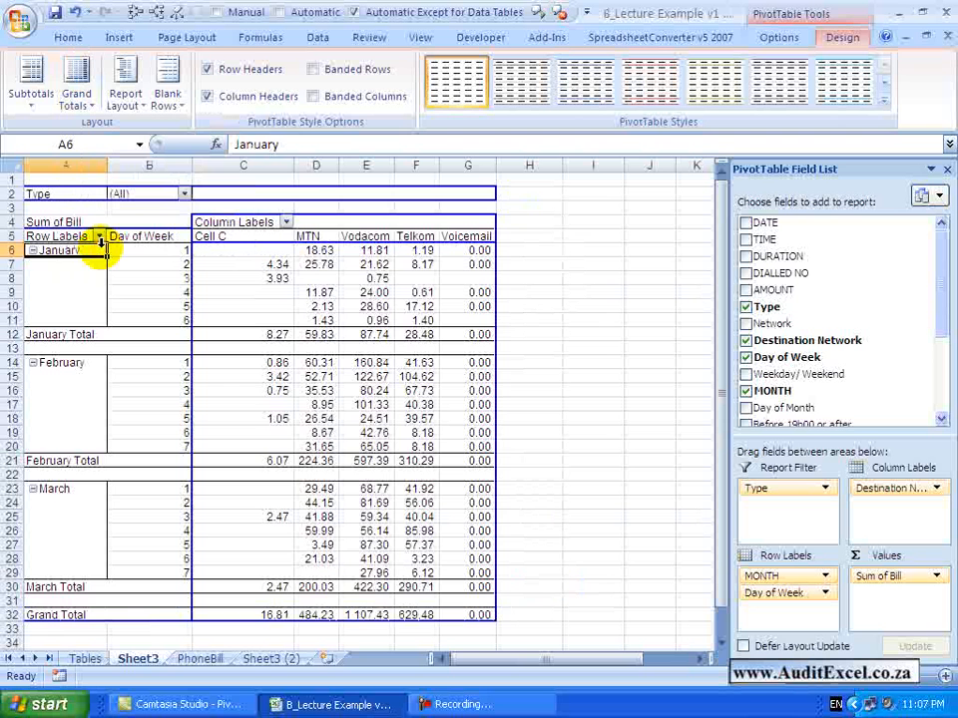
left_click(77, 87)
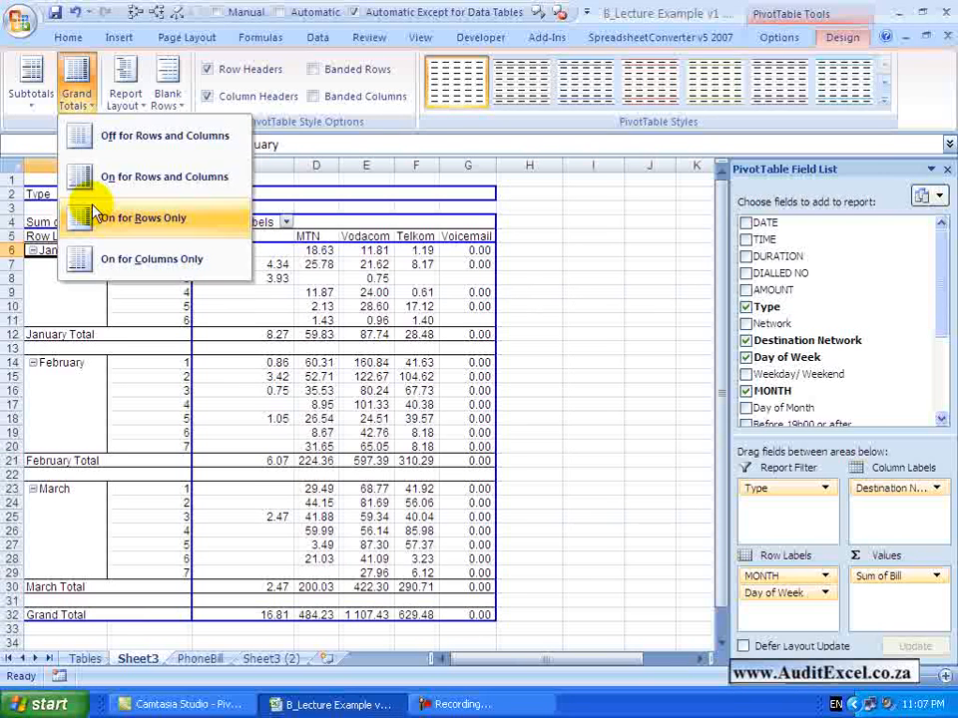
left_click(88, 212)
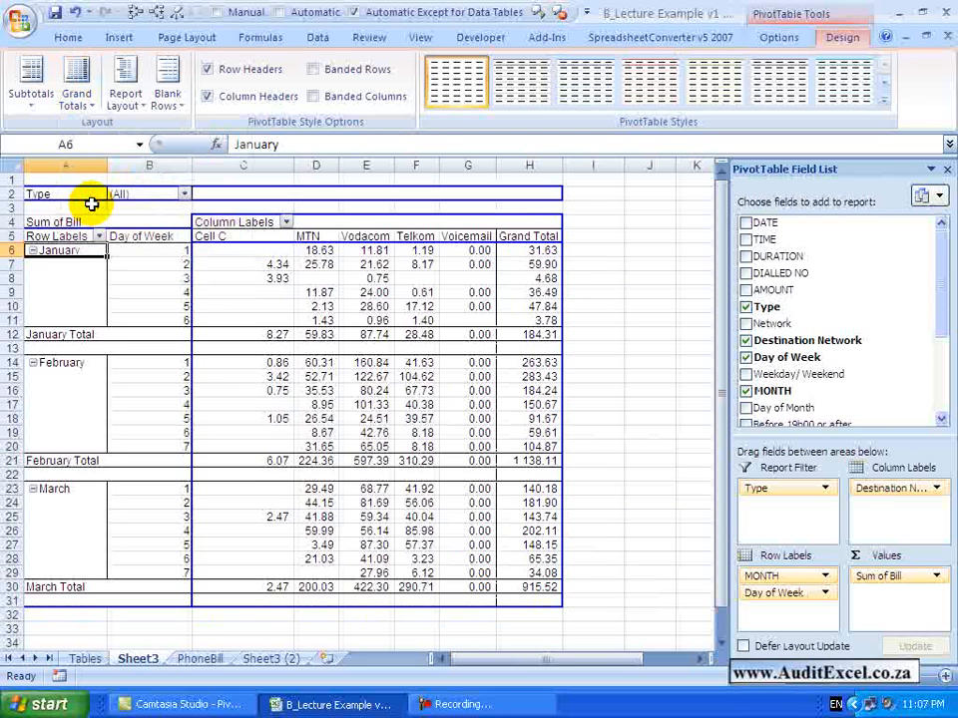
Try the Compact and Outline report layouts, and set the PivotTable to Tabular Form
left_click(137, 114)
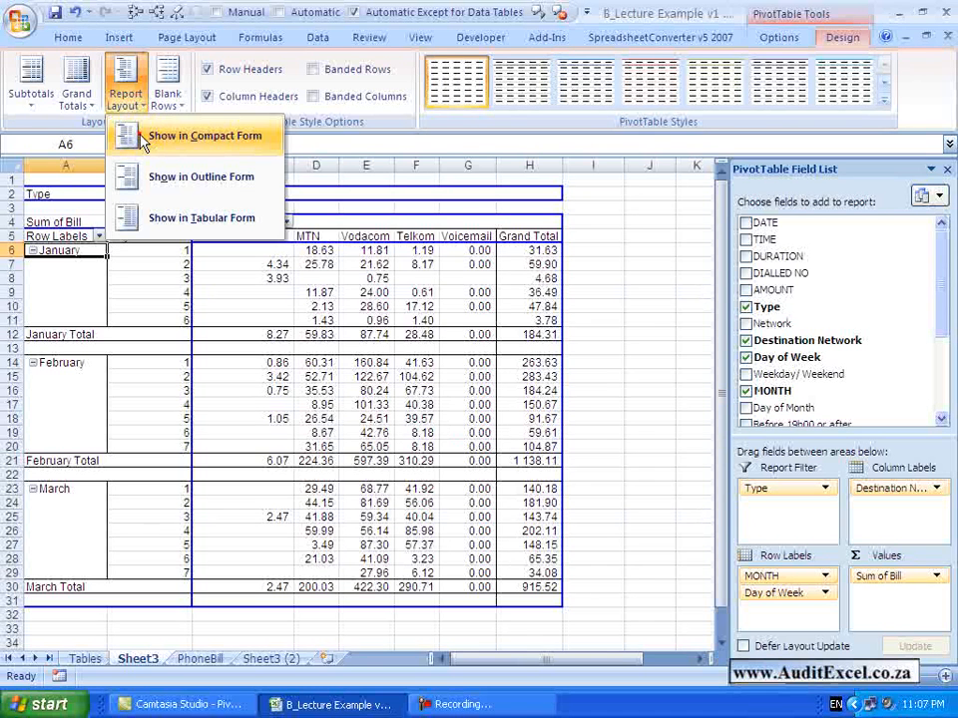
left_click(143, 138)
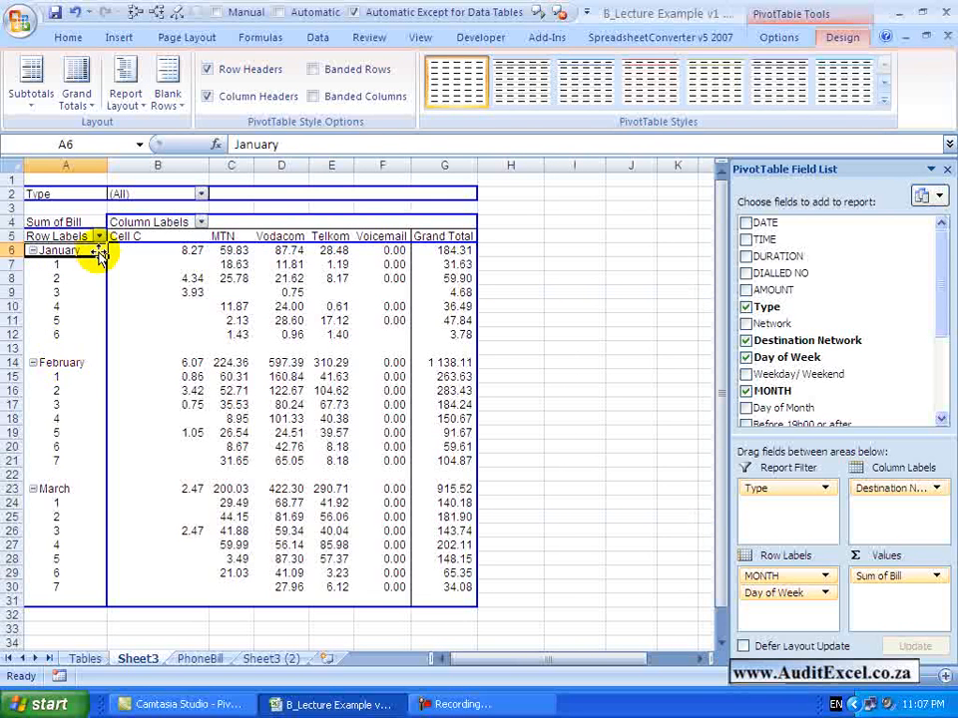
left_click(125, 94)
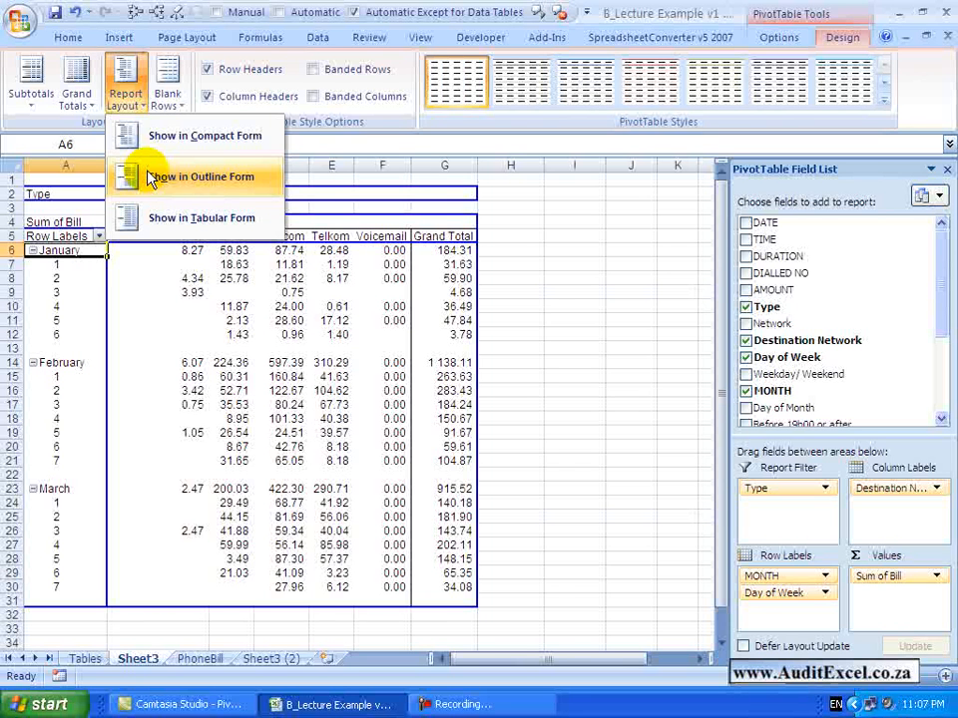
left_click(149, 177)
left_click(128, 100)
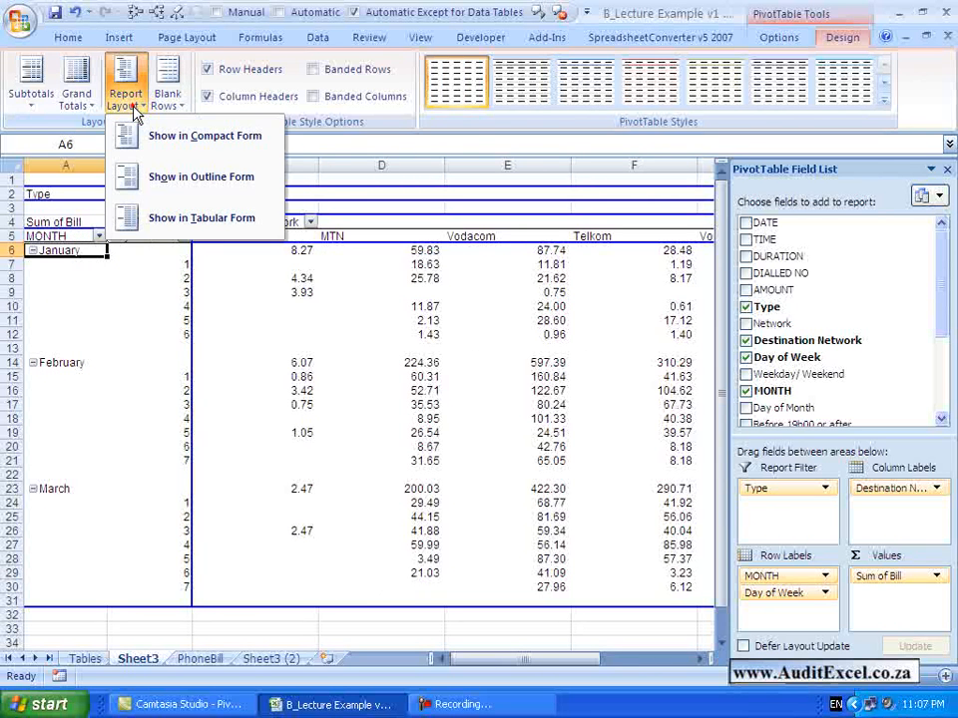
left_click(200, 218)
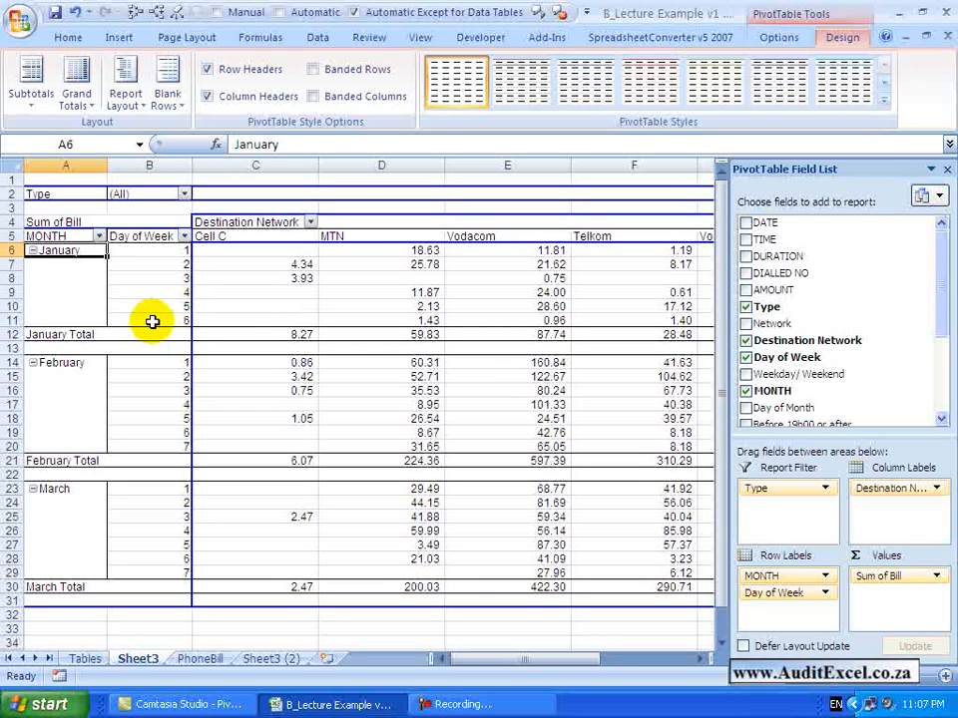
Apply the blank line after each item in the PivotTable, and remove those blank lines
left_click(170, 100)
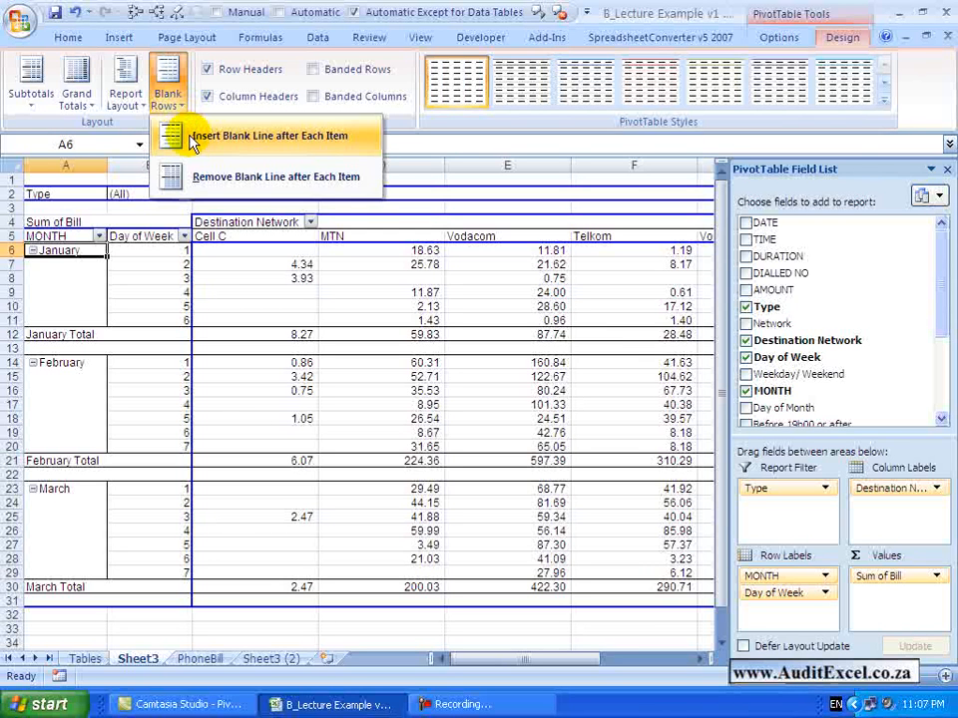
left_click(195, 139)
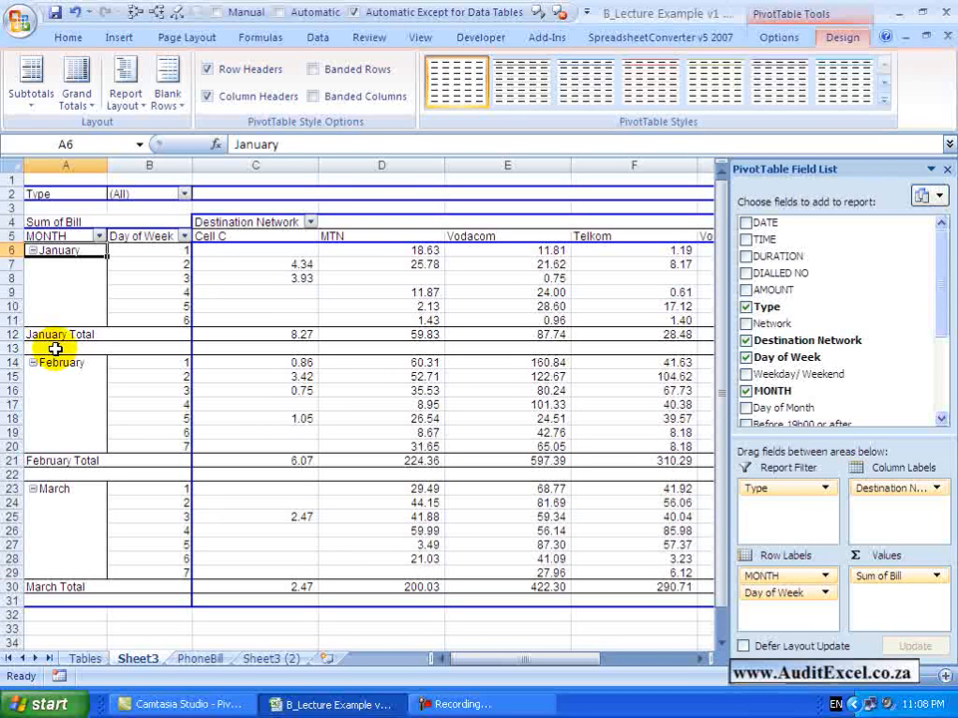
left_click(167, 95)
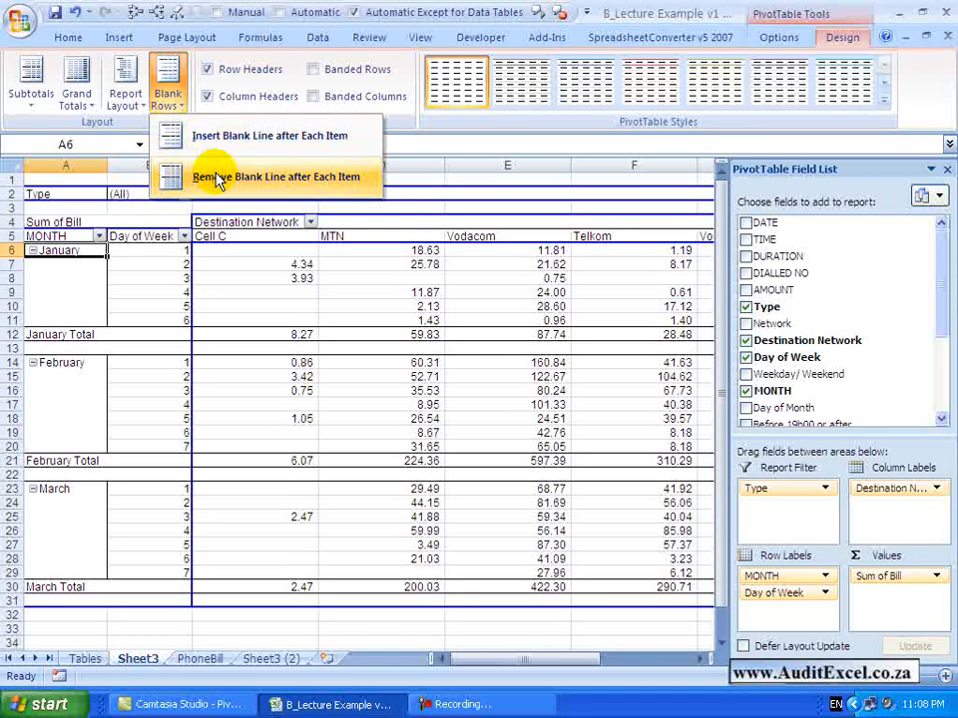
left_click(218, 180)
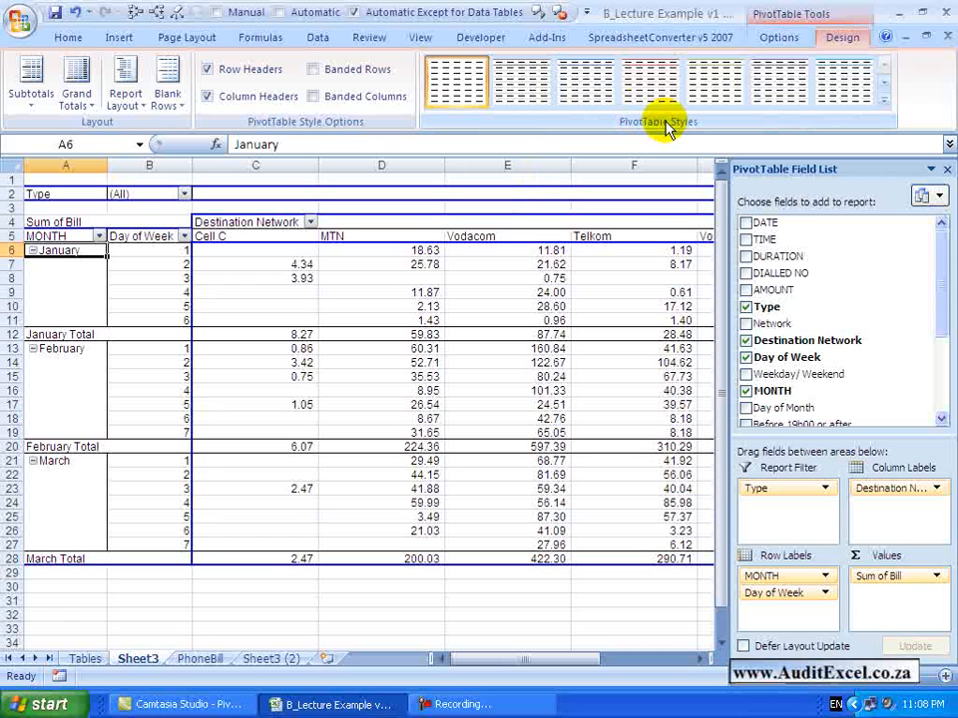
Browse the PivotTable style gallery and apply the solid red style with black headers from the Dark group
left_click(884, 106)
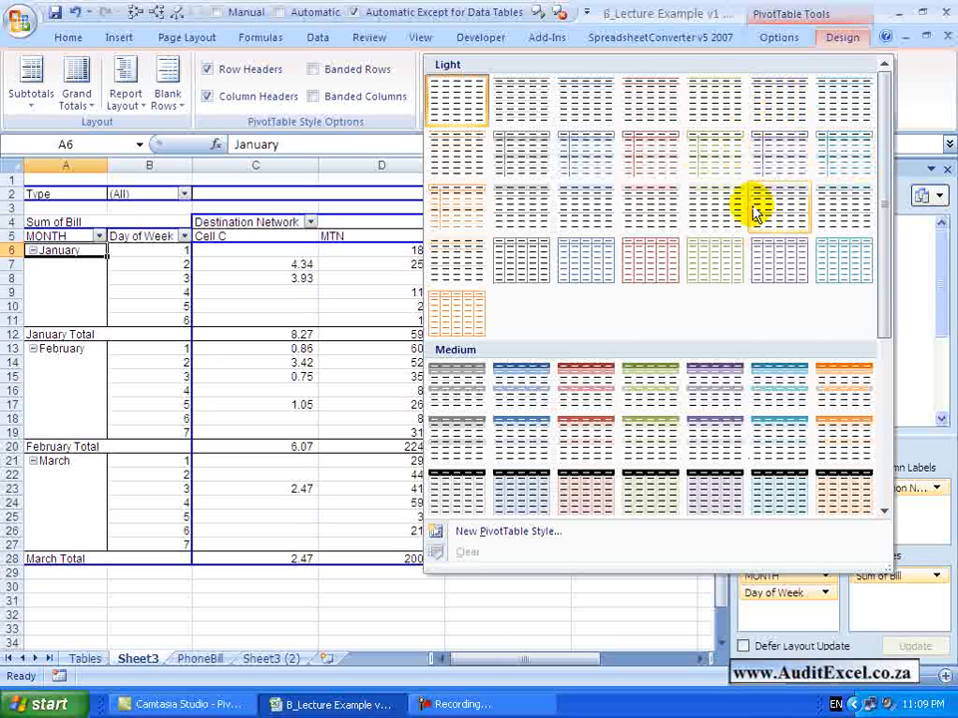
scroll(496, 314, "down", 5)
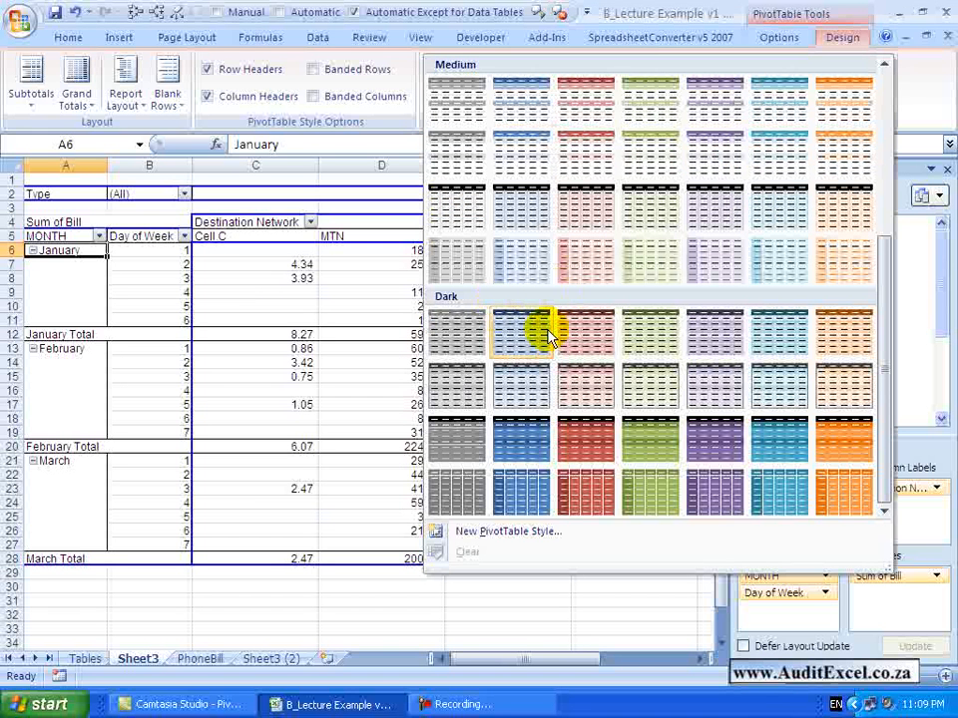
left_click_drag(884, 341, 884, 200)
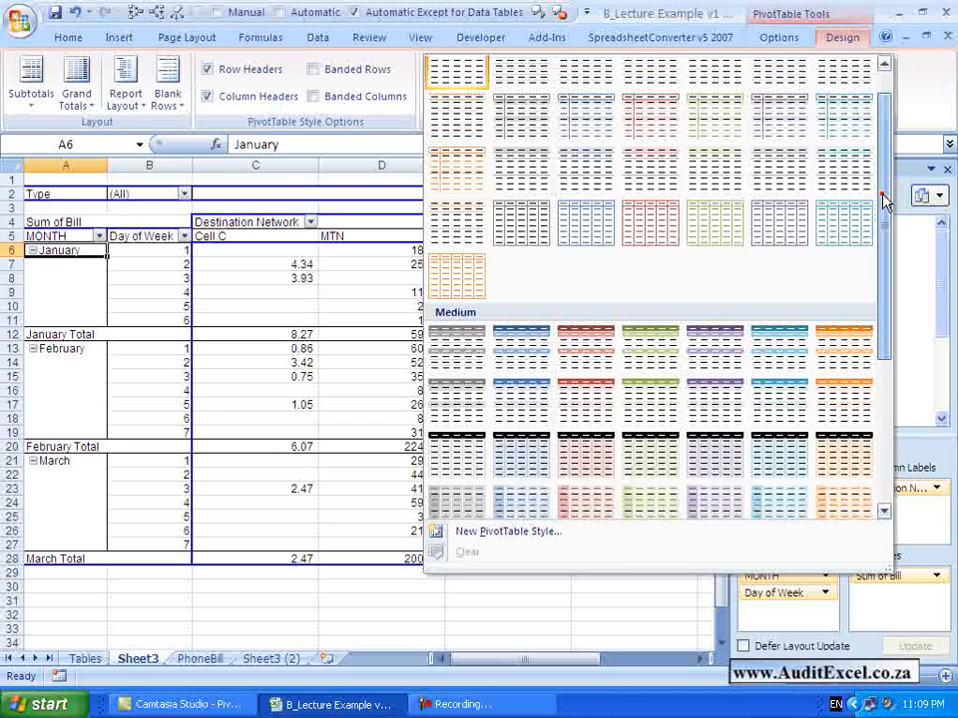
scroll(505, 436, "down", 5)
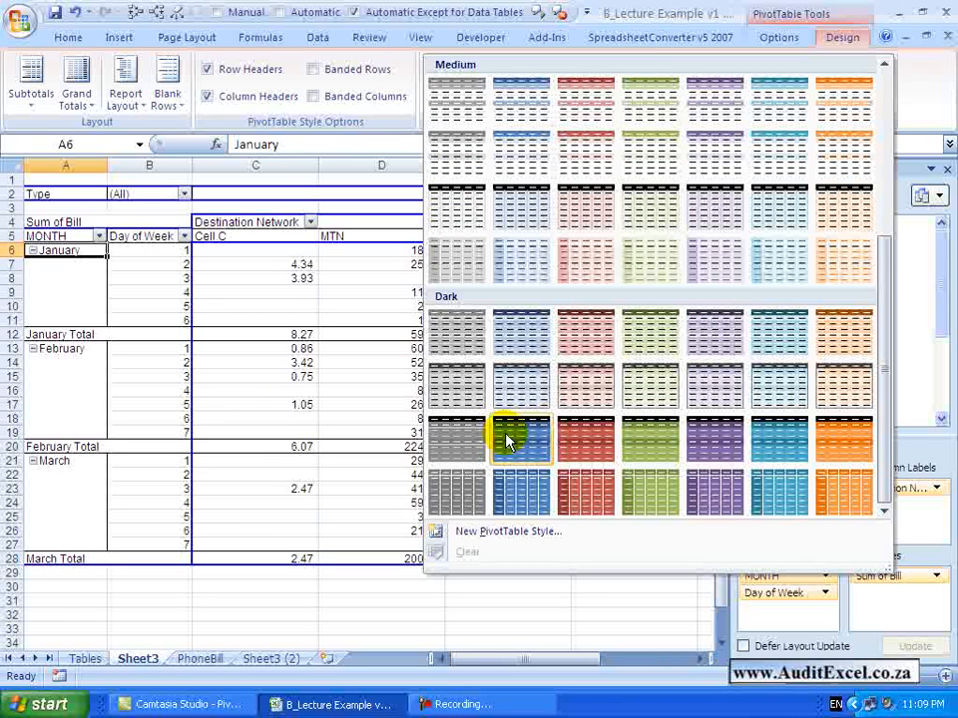
left_click(519, 439)
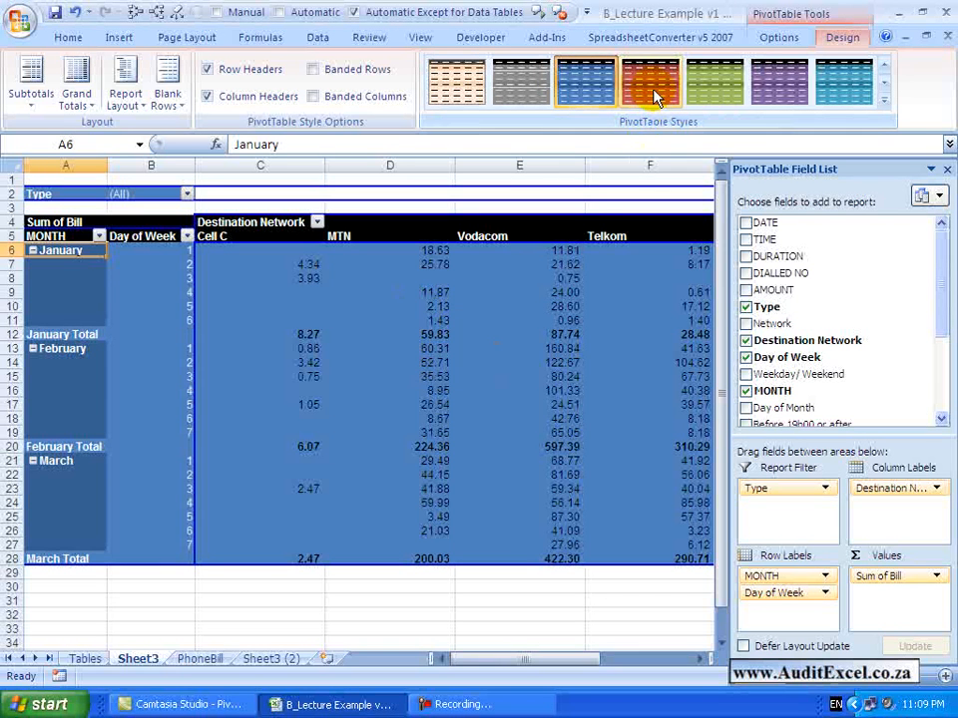
Apply the blue style from the second row of the Medium group to the PivotTable
left_click(884, 101)
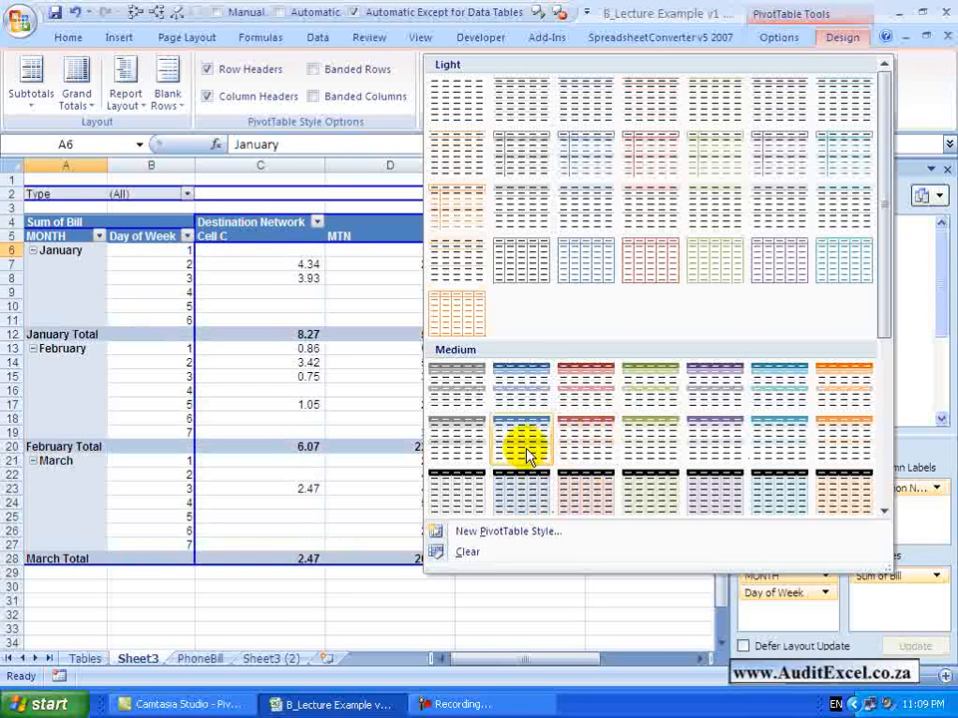
left_click(527, 454)
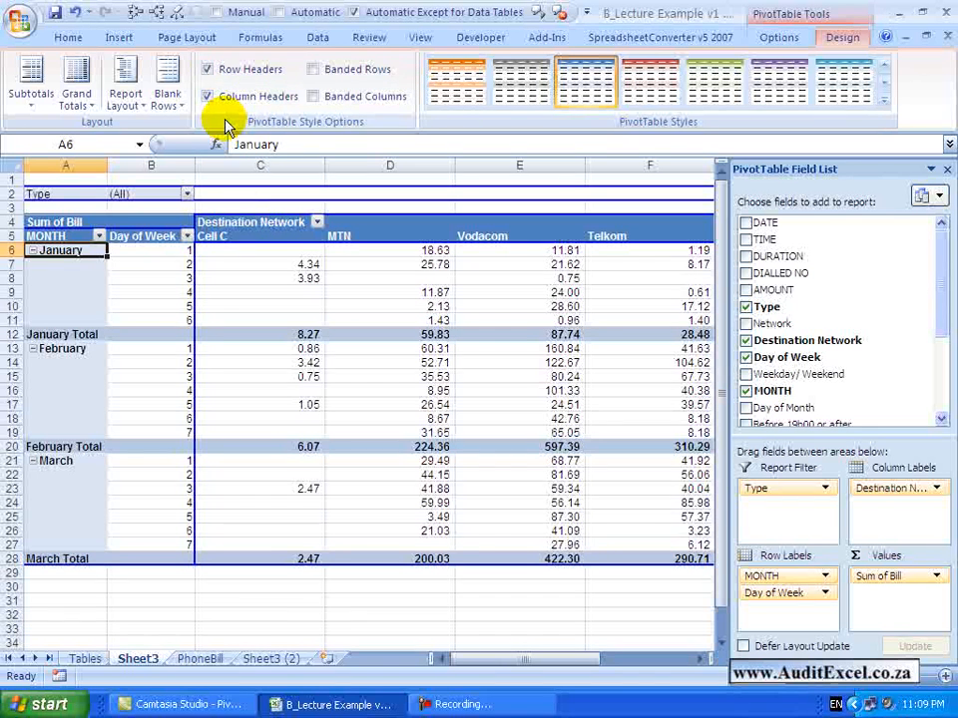
Toggle the PivotTable's row header styling off and back on, and turn off its column header styling
left_click(208, 70)
left_click(209, 71)
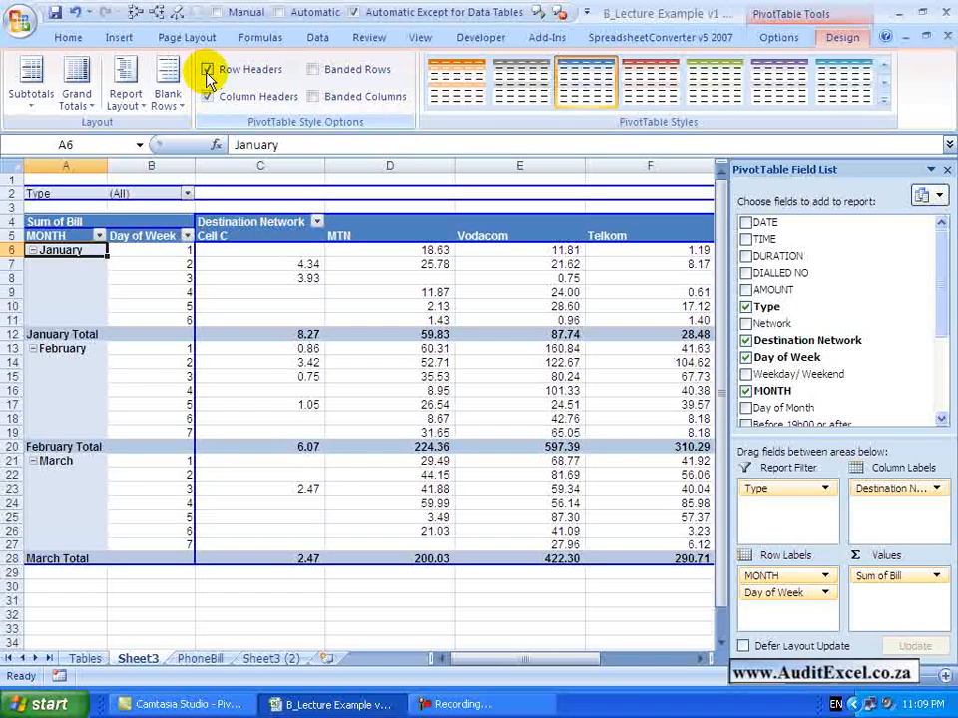
left_click(207, 70)
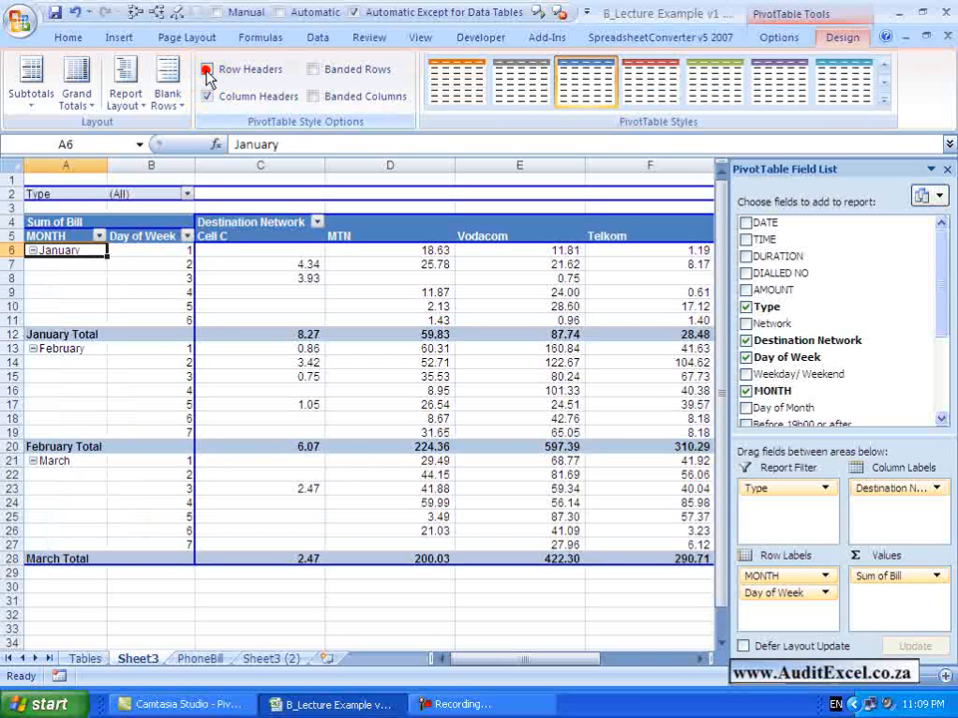
left_click(208, 70)
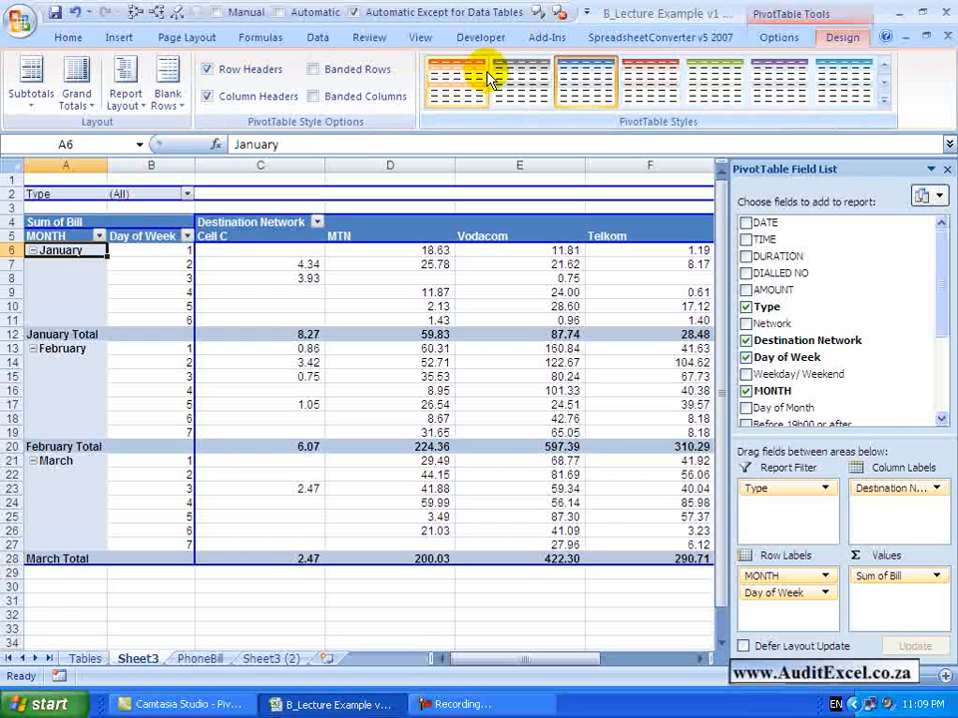
left_click(207, 97)
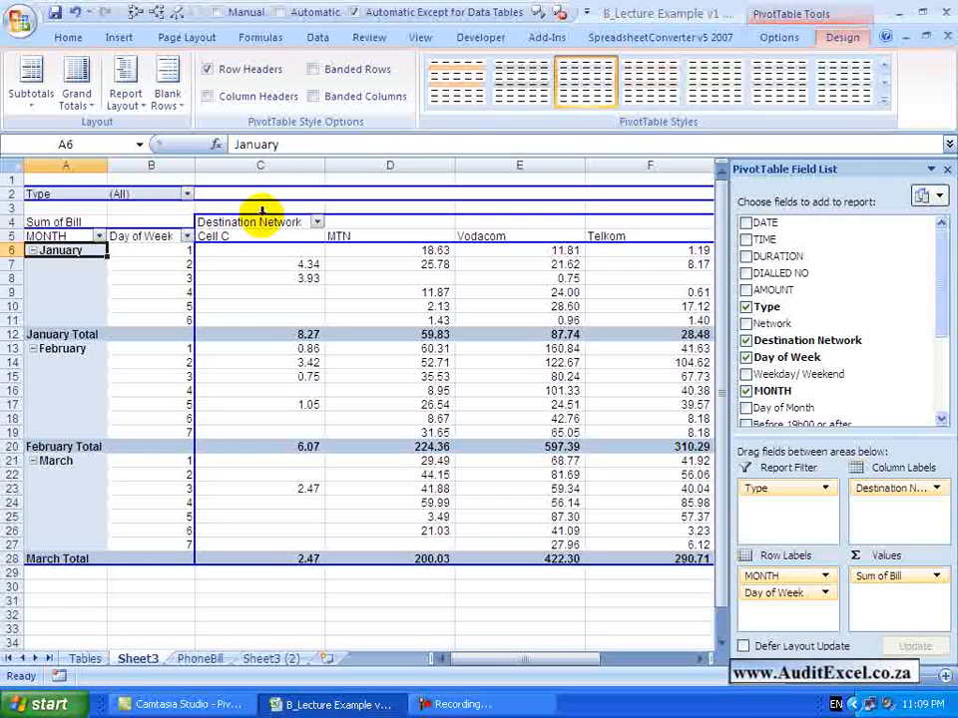
Turn the PivotTable's column header styling back on, and toggle banded rows and banded columns on and off again
left_click(208, 97)
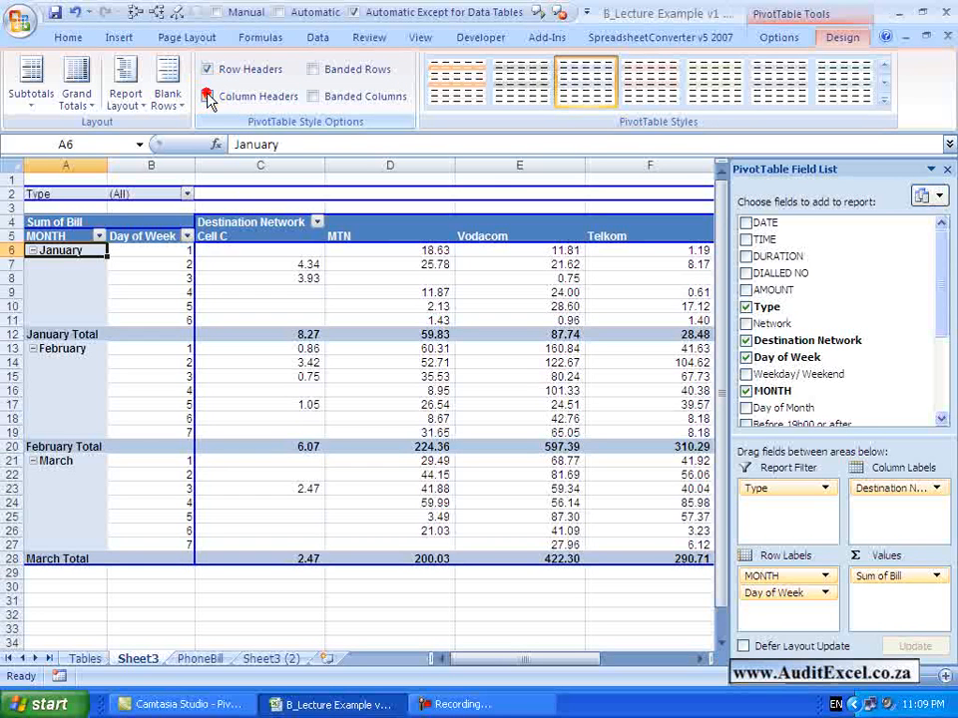
left_click(314, 70)
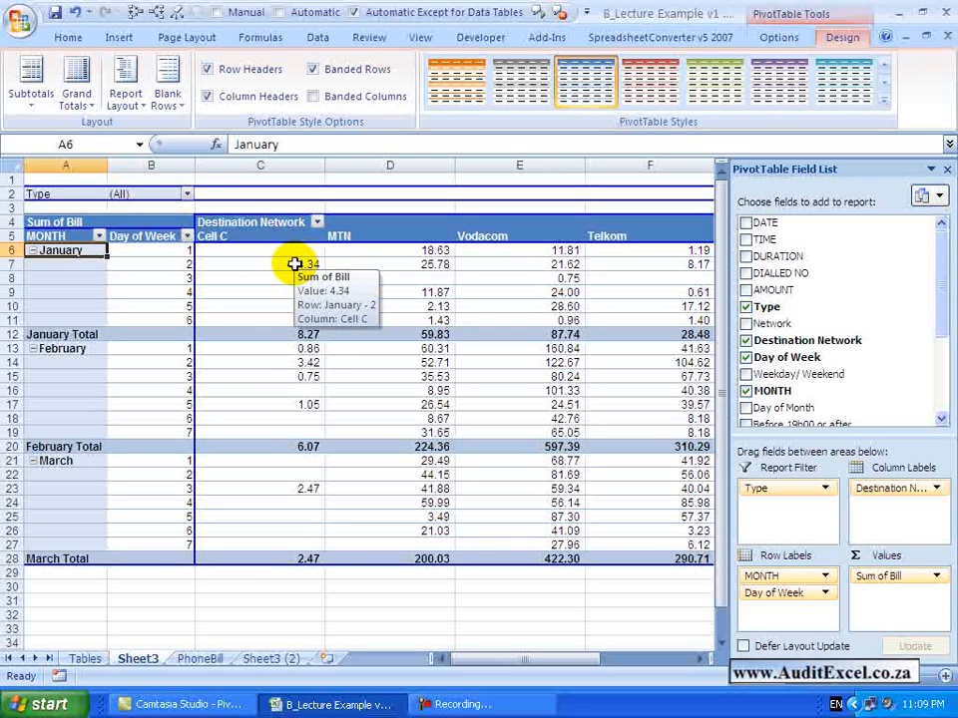
left_click(312, 97)
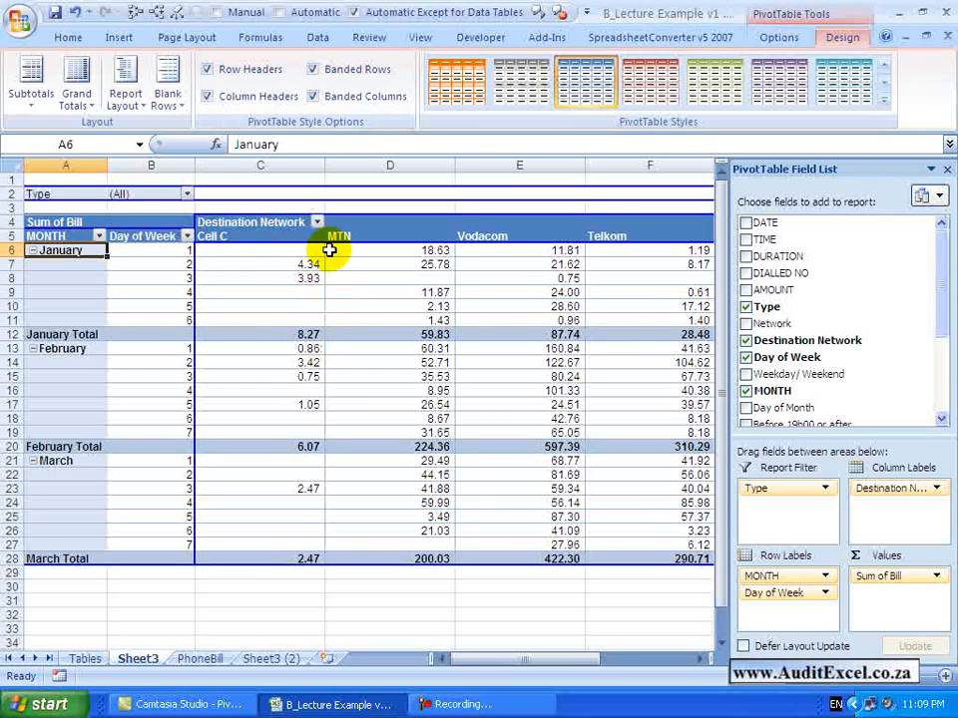
left_click(312, 97)
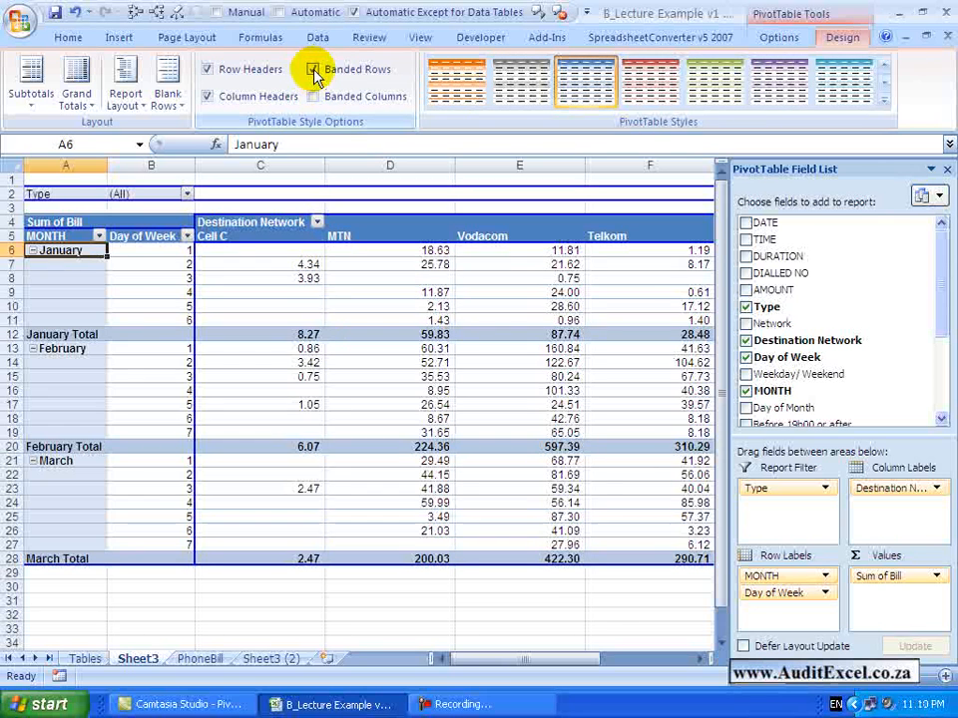
left_click(313, 70)
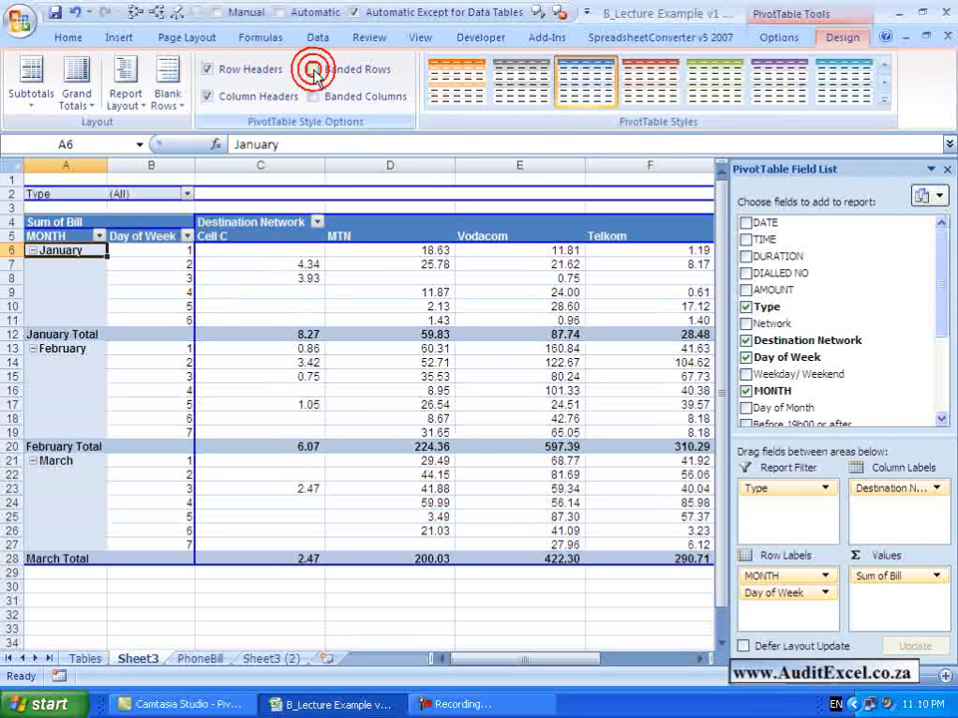
Browse the PivotTable style gallery and start defining a new custom PivotTable style
left_click(882, 100)
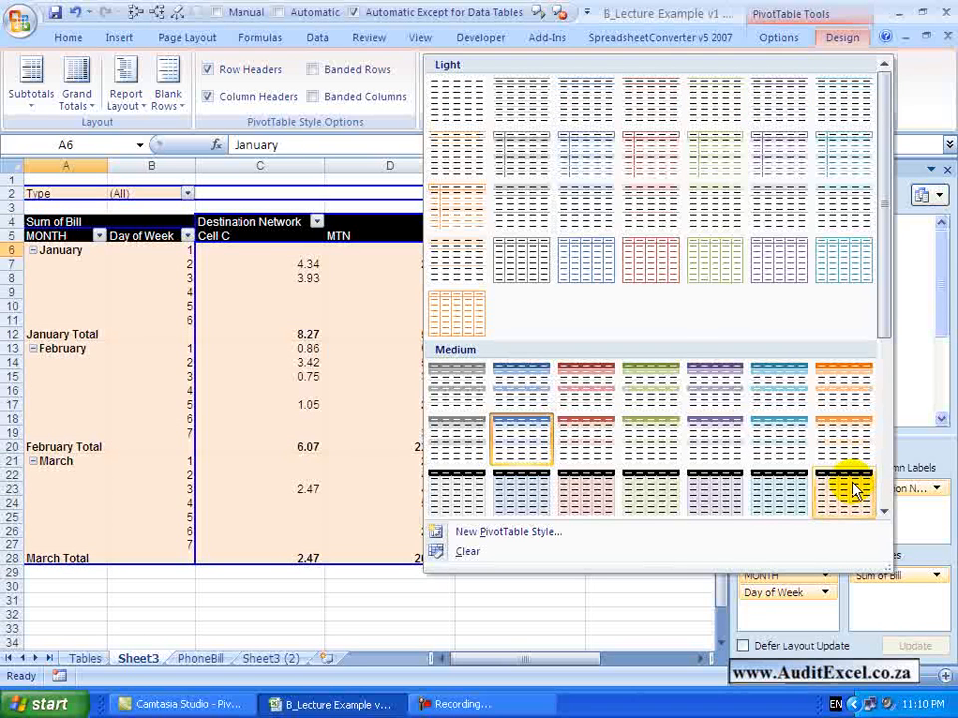
left_click(858, 112)
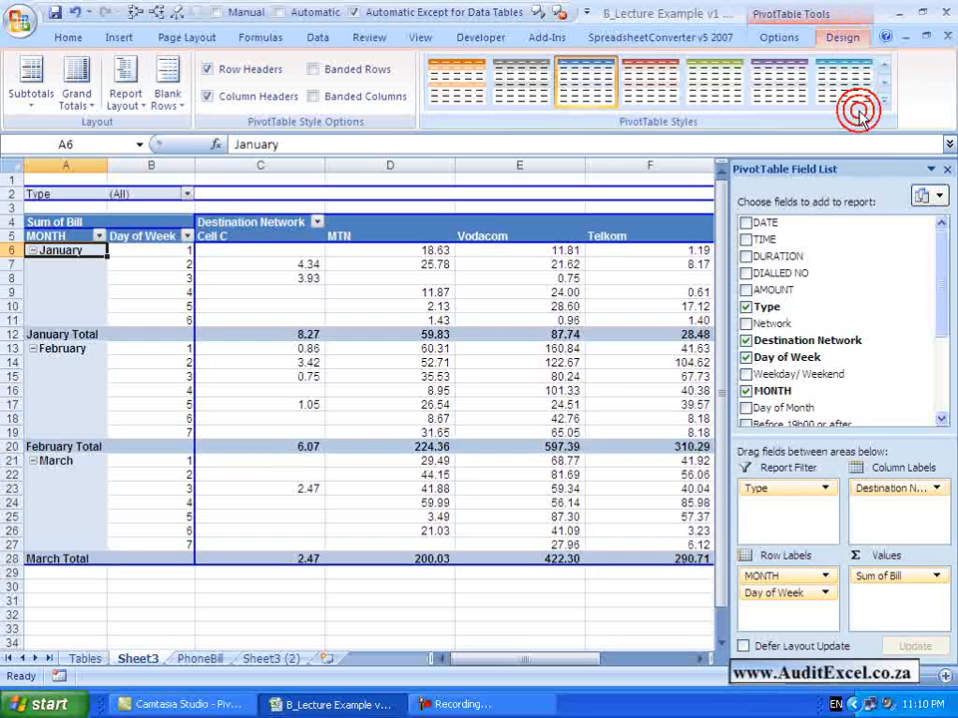
left_click(861, 112)
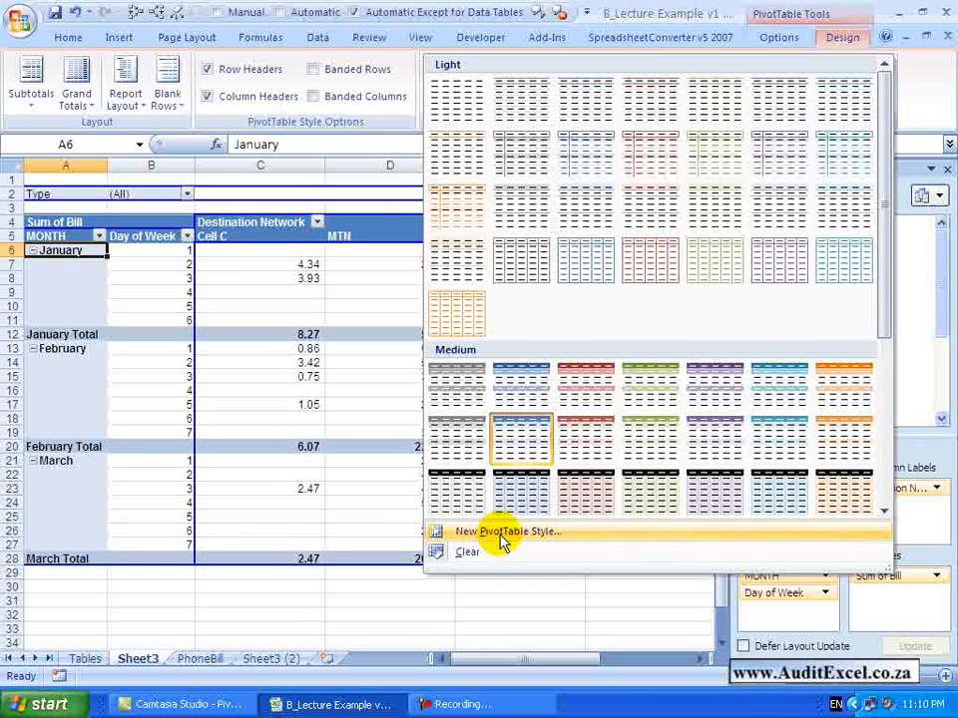
left_click(502, 536)
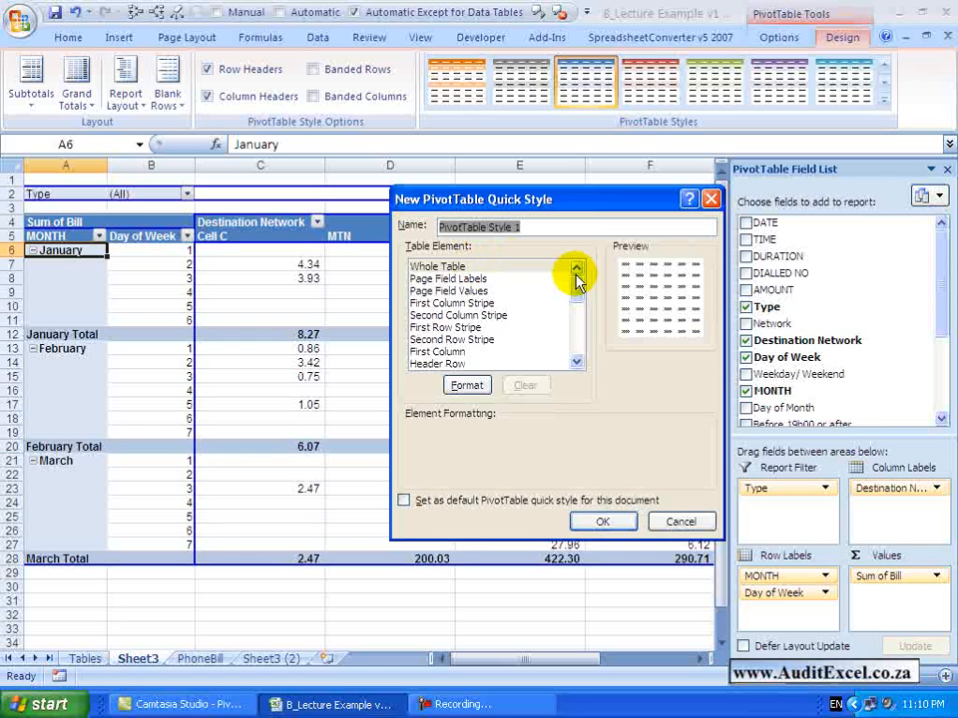
Examine the font and border formatting options for the new style's Whole Table element, and leave them without applying anything
left_click(462, 268)
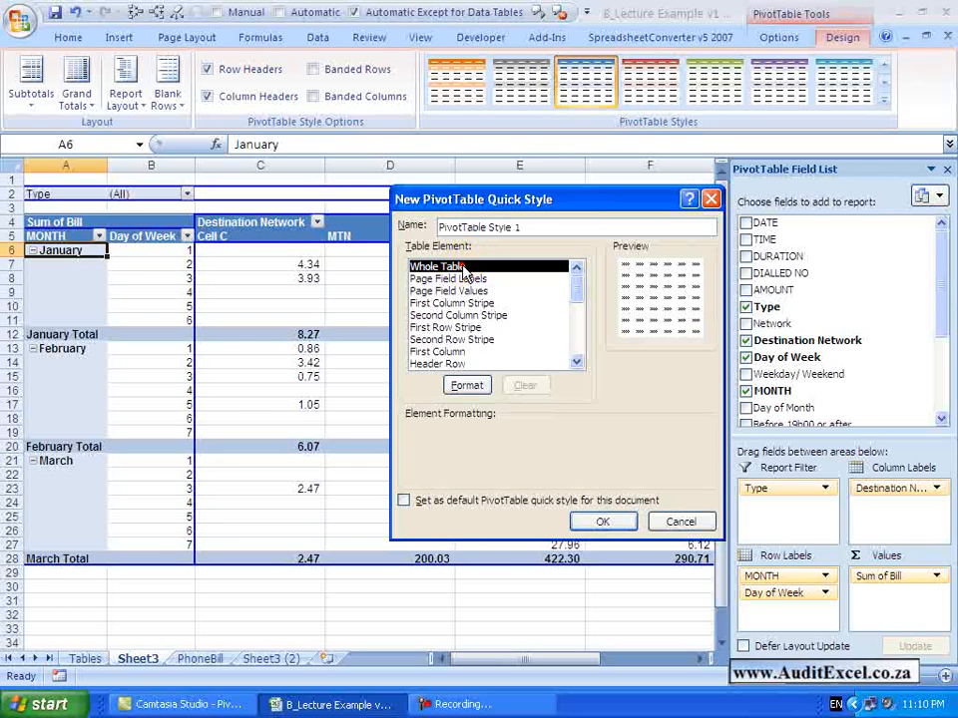
left_click(461, 385)
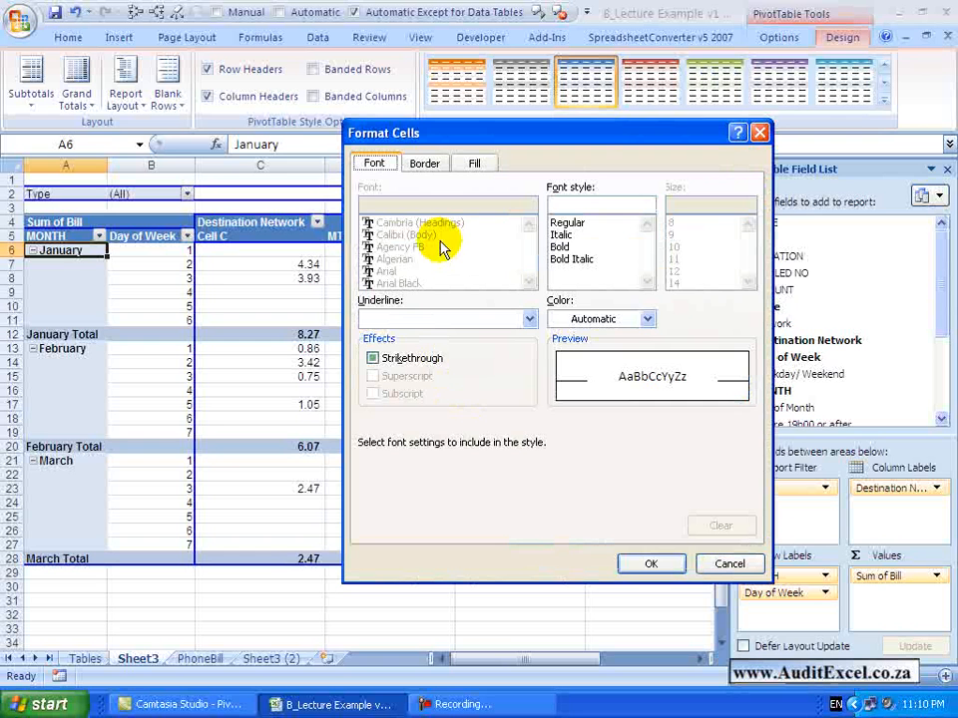
left_click(426, 167)
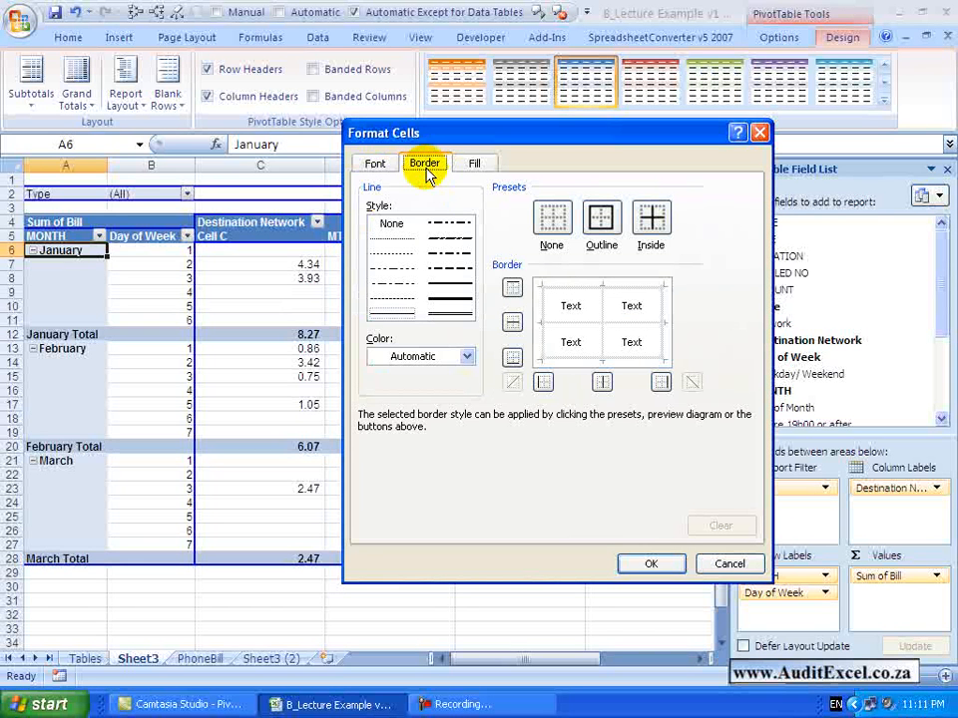
left_click(376, 162)
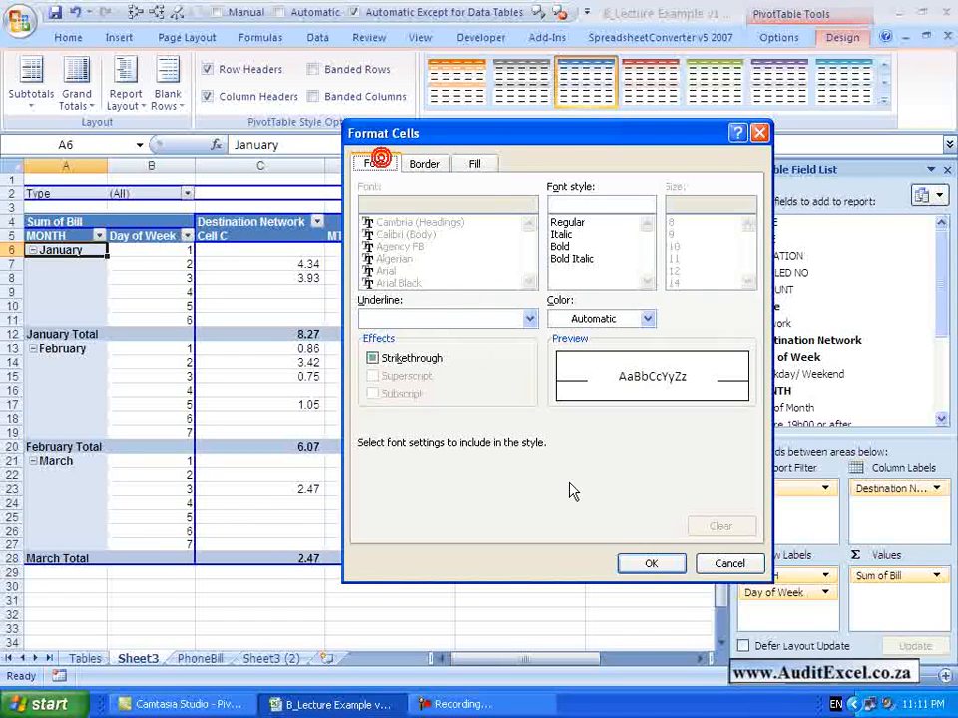
left_click(725, 565)
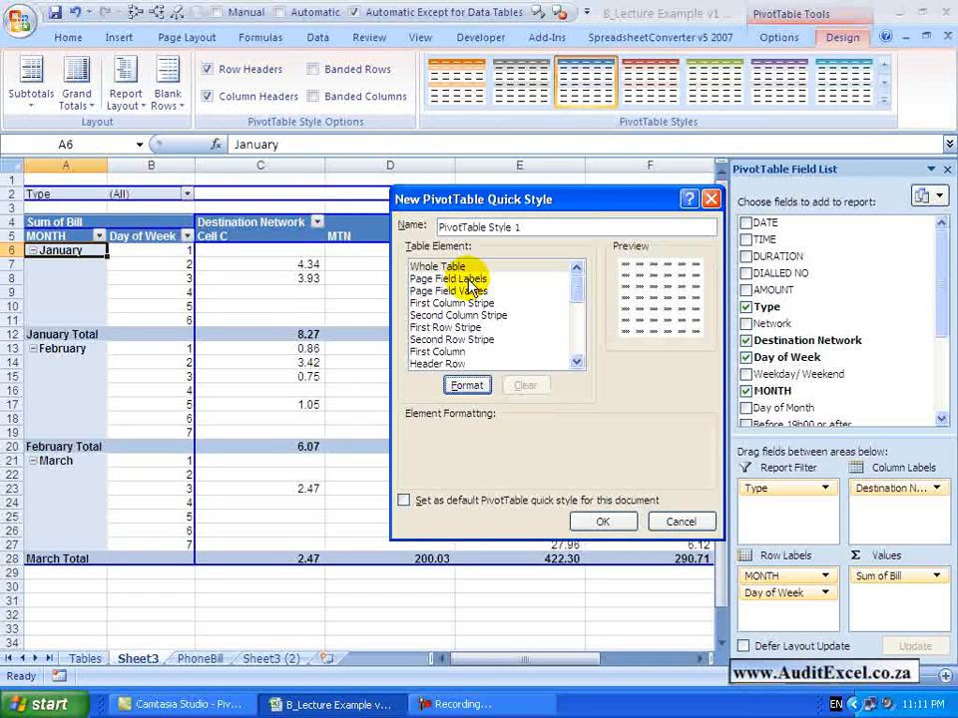
Look through the new style's table elements, including Page Field Labels, Page Field Values and First Column Stripe, and cancel the style
left_click(465, 278)
left_click(465, 291)
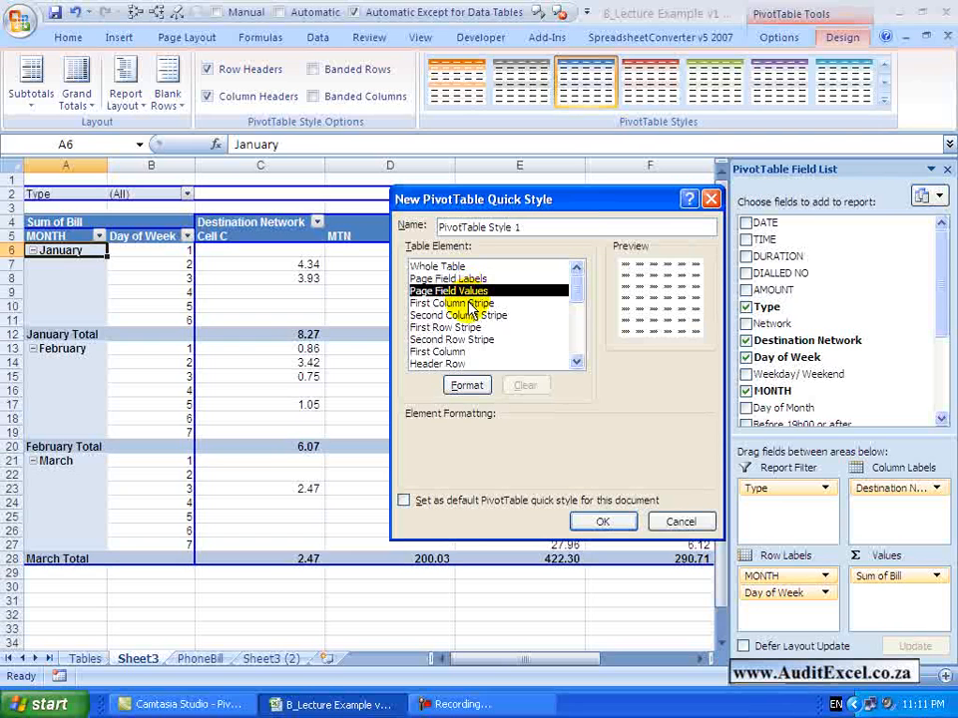
left_click(467, 305)
left_click(577, 361)
left_click(577, 361)
left_click(577, 361)
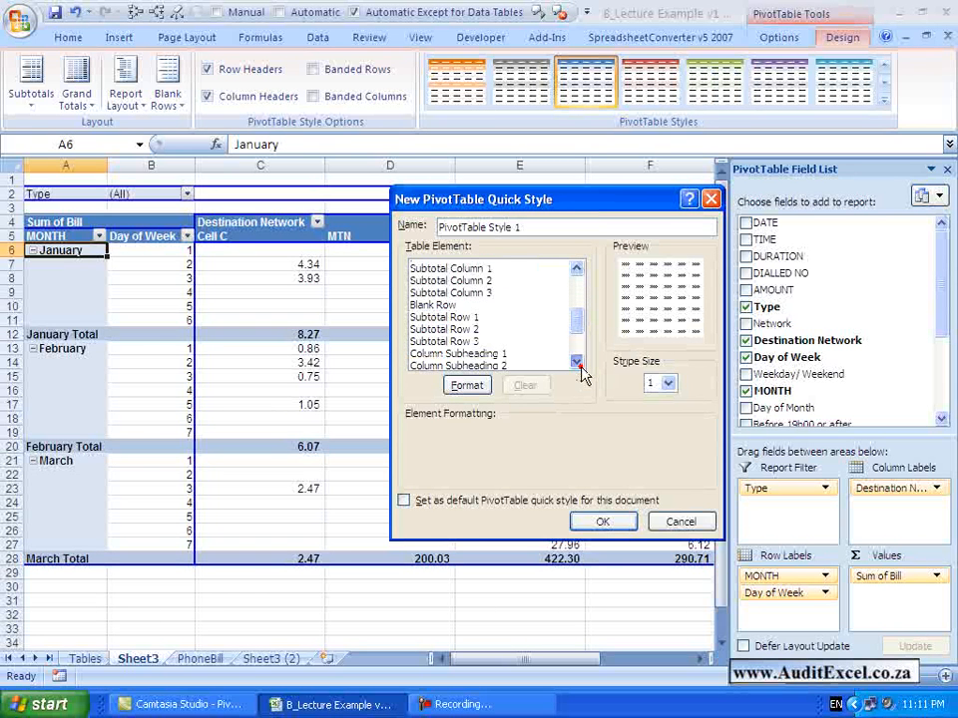
left_click_drag(577, 321, 574, 299)
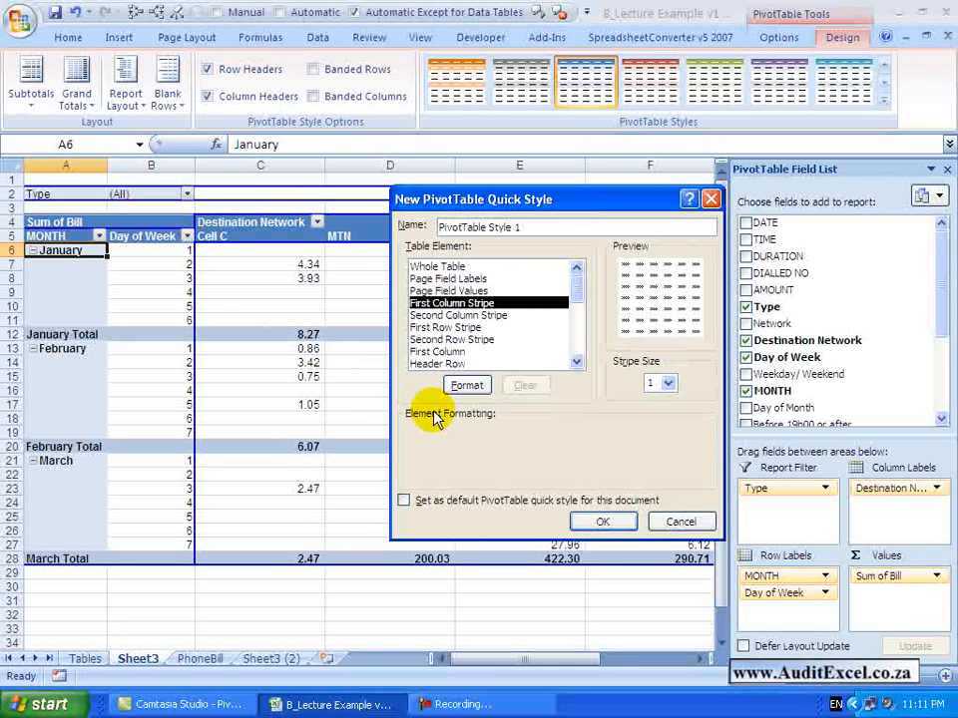
left_click(678, 521)
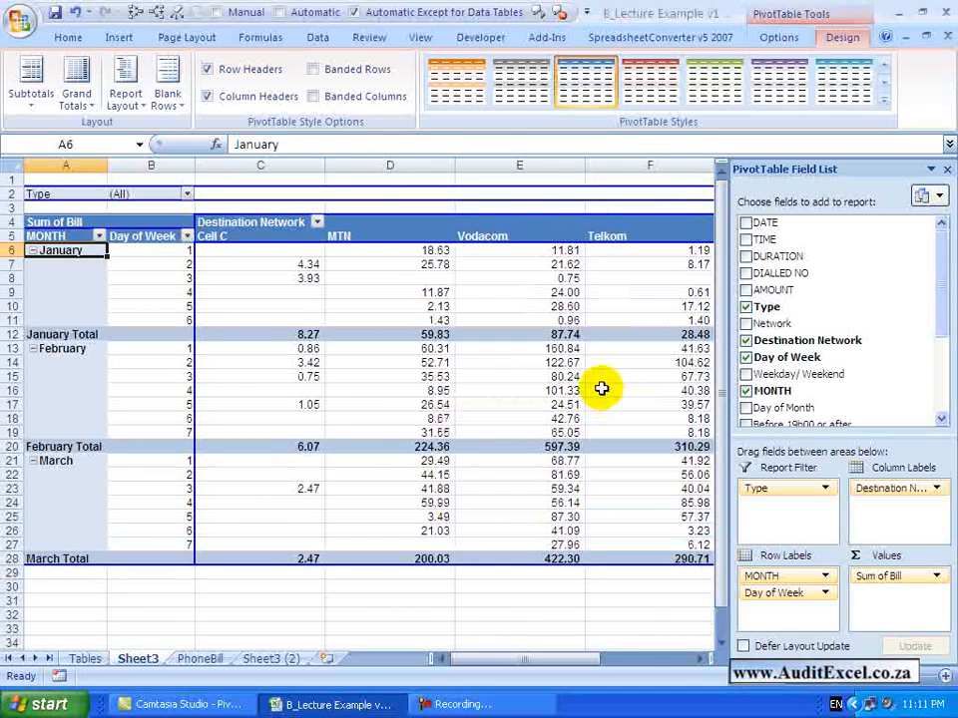